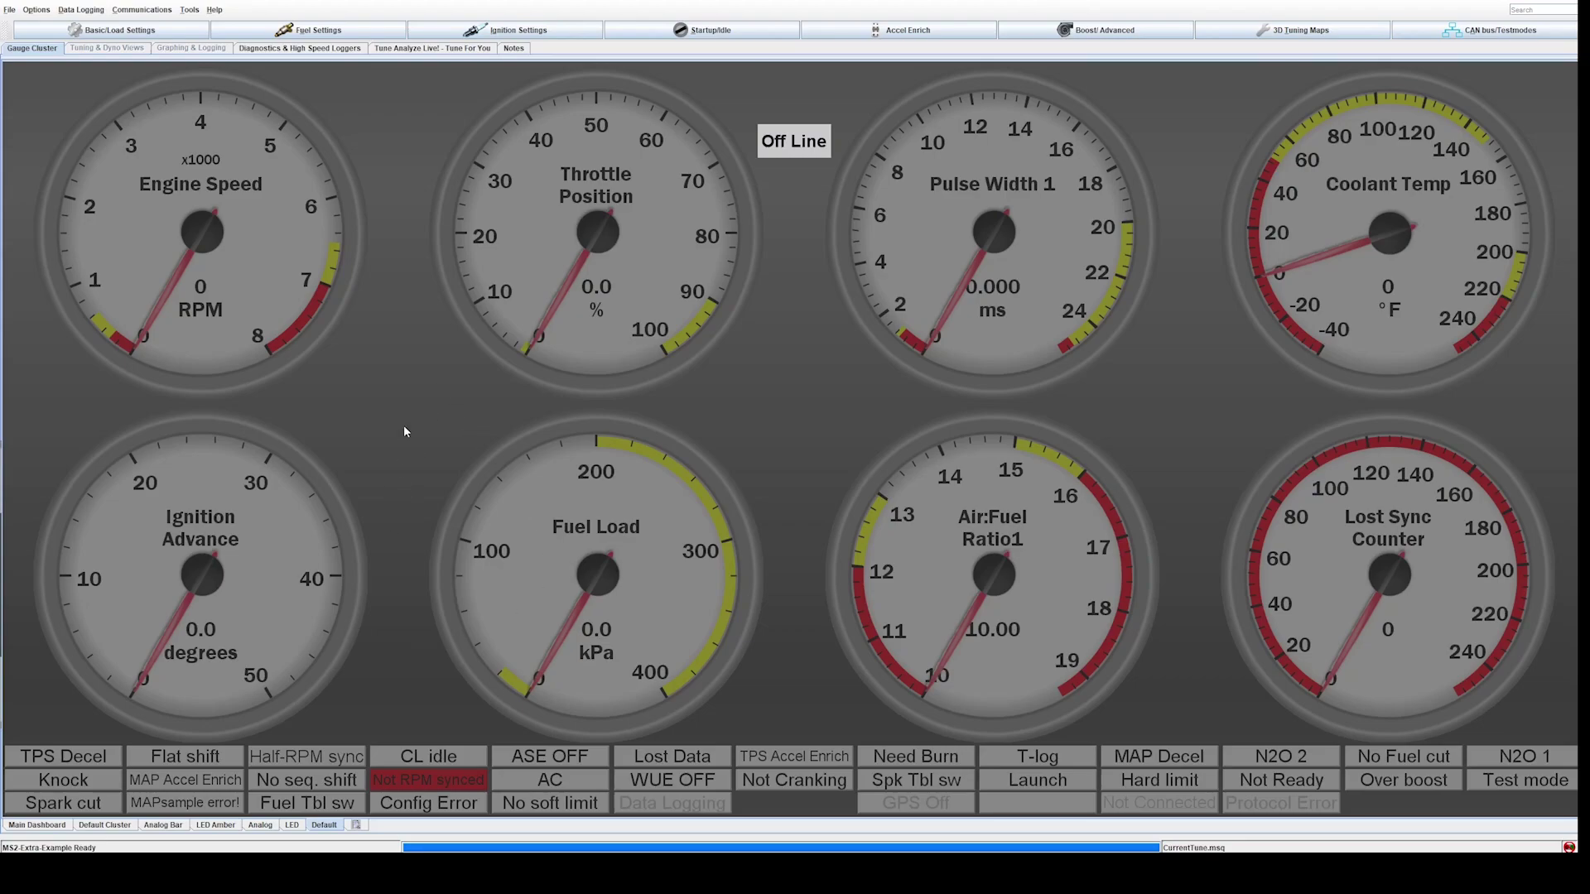
# Turn on Designer Mode from the dashboard's right-click menu
pyautogui.rightClick(395, 476)
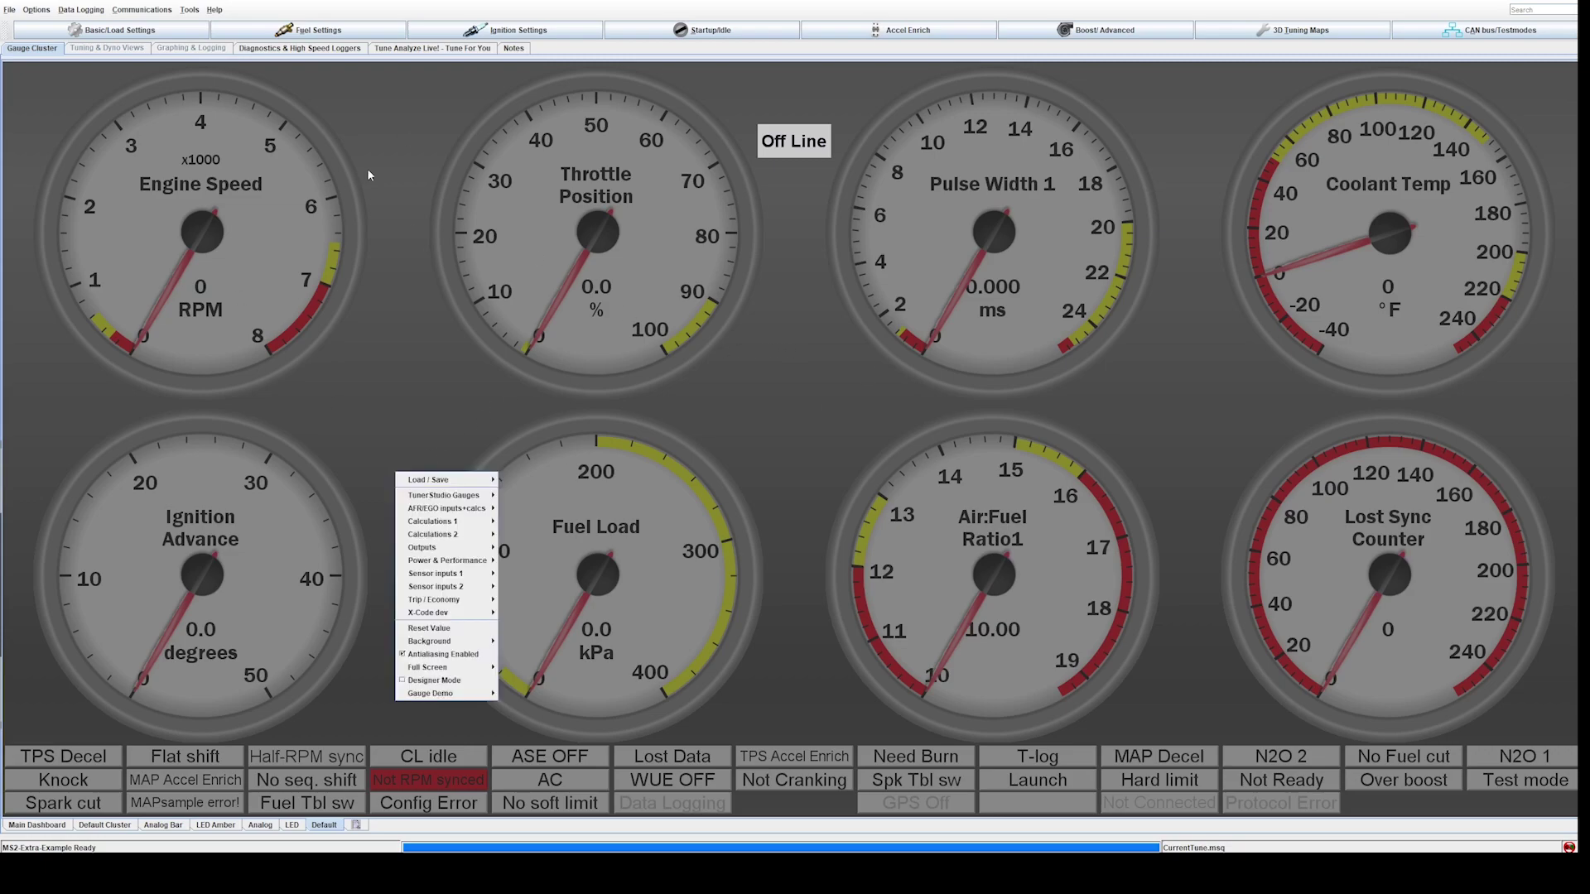
pyautogui.click(811, 386)
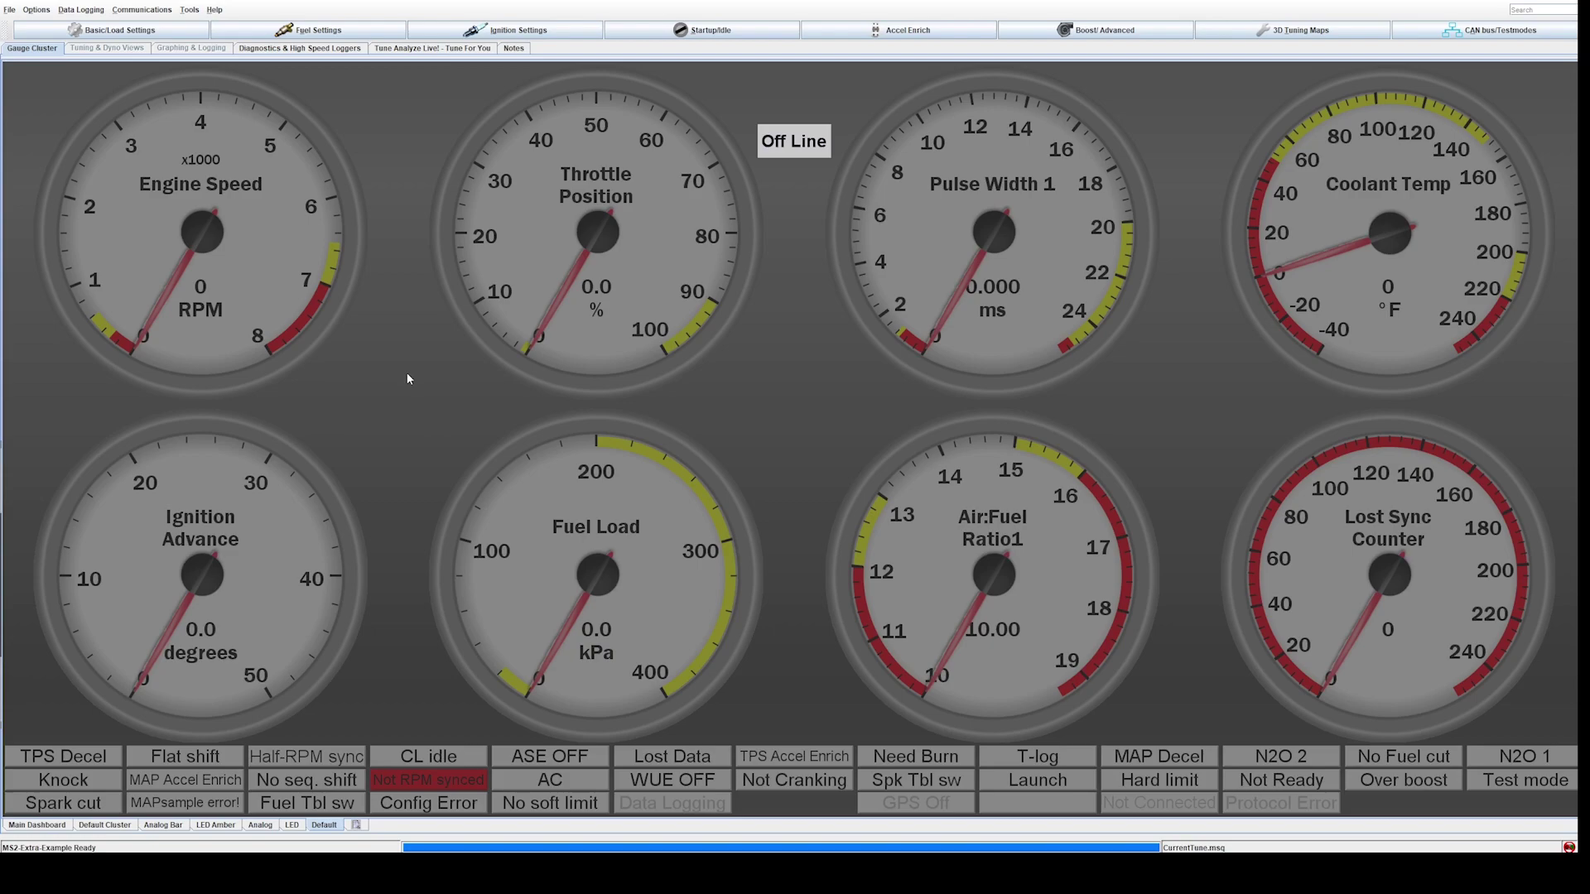
pyautogui.rightClick(392, 466)
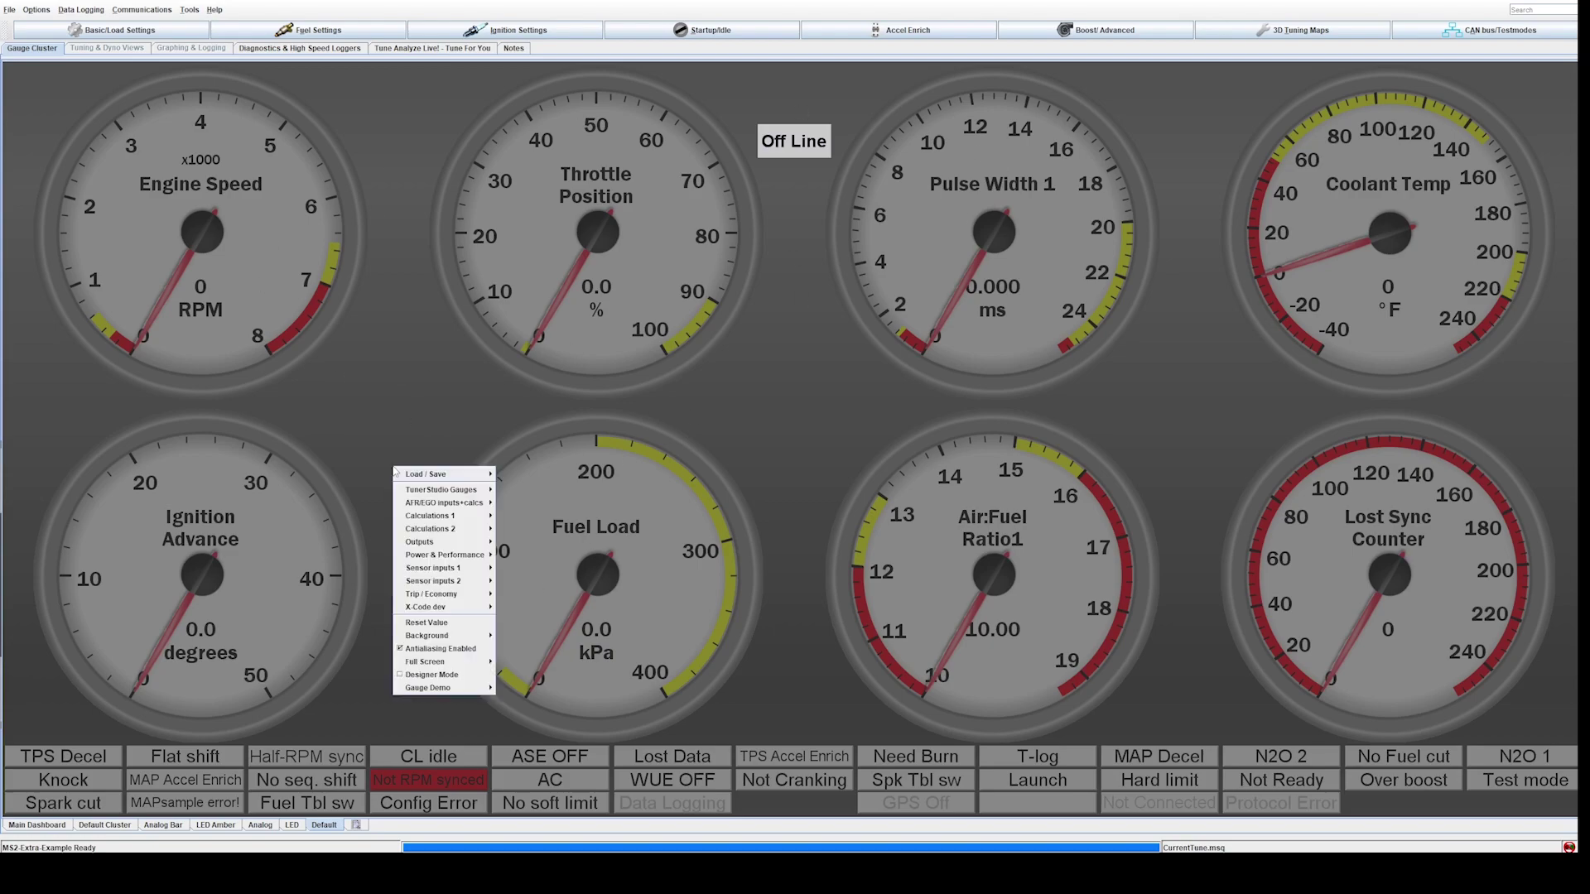
pyautogui.click(432, 675)
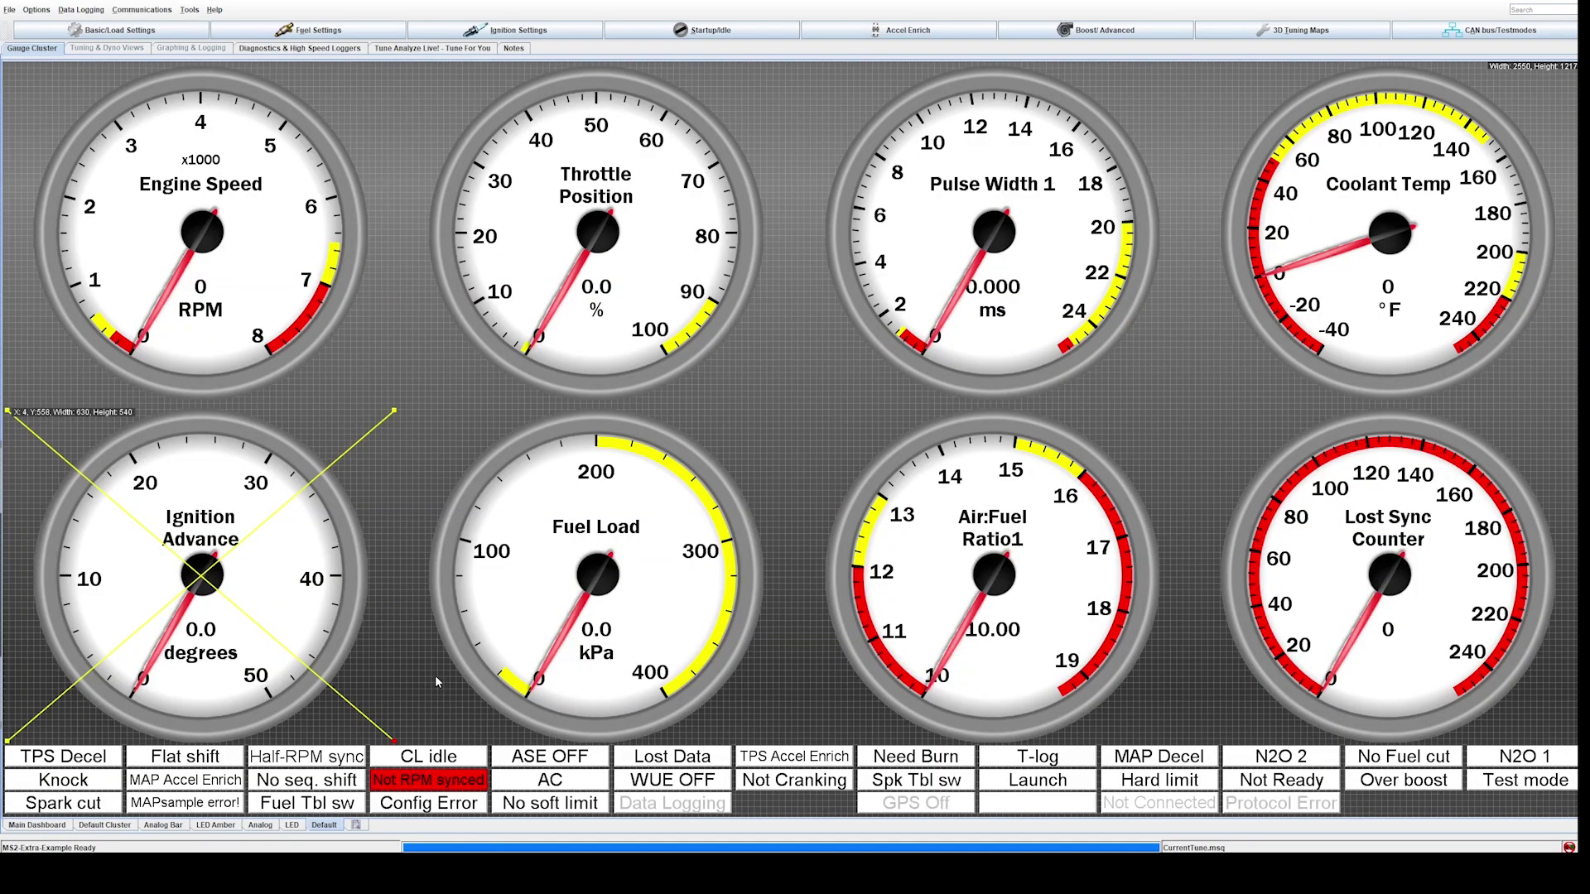
# Select the Fuel Load gauge and move it right, clear of Ignition Advance
pyautogui.click(1093, 222)
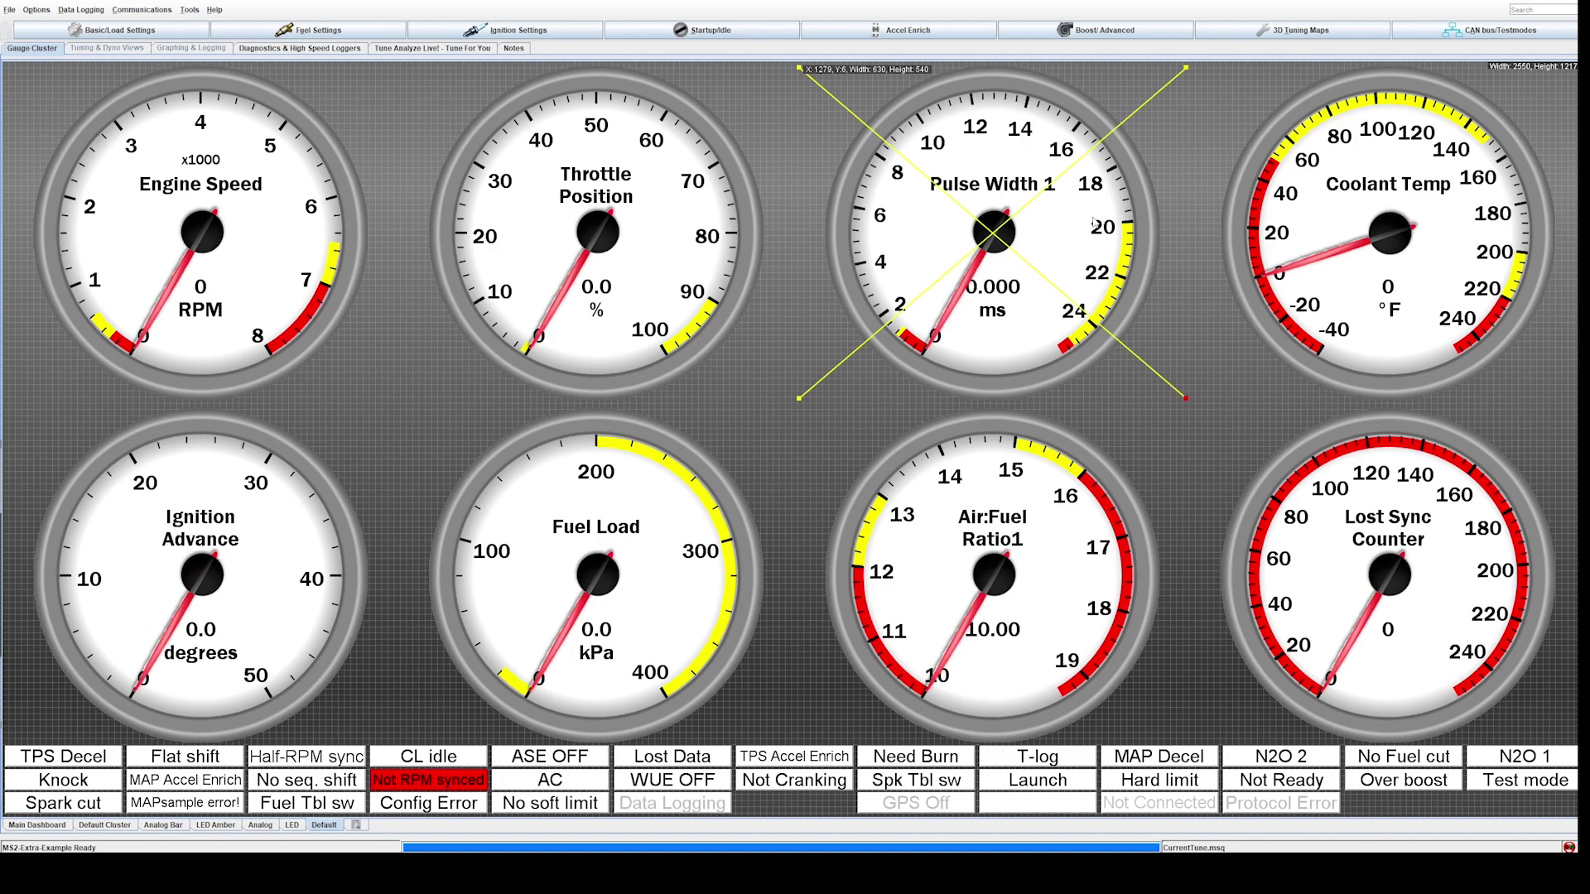
pyautogui.click(715, 250)
pyautogui.click(259, 236)
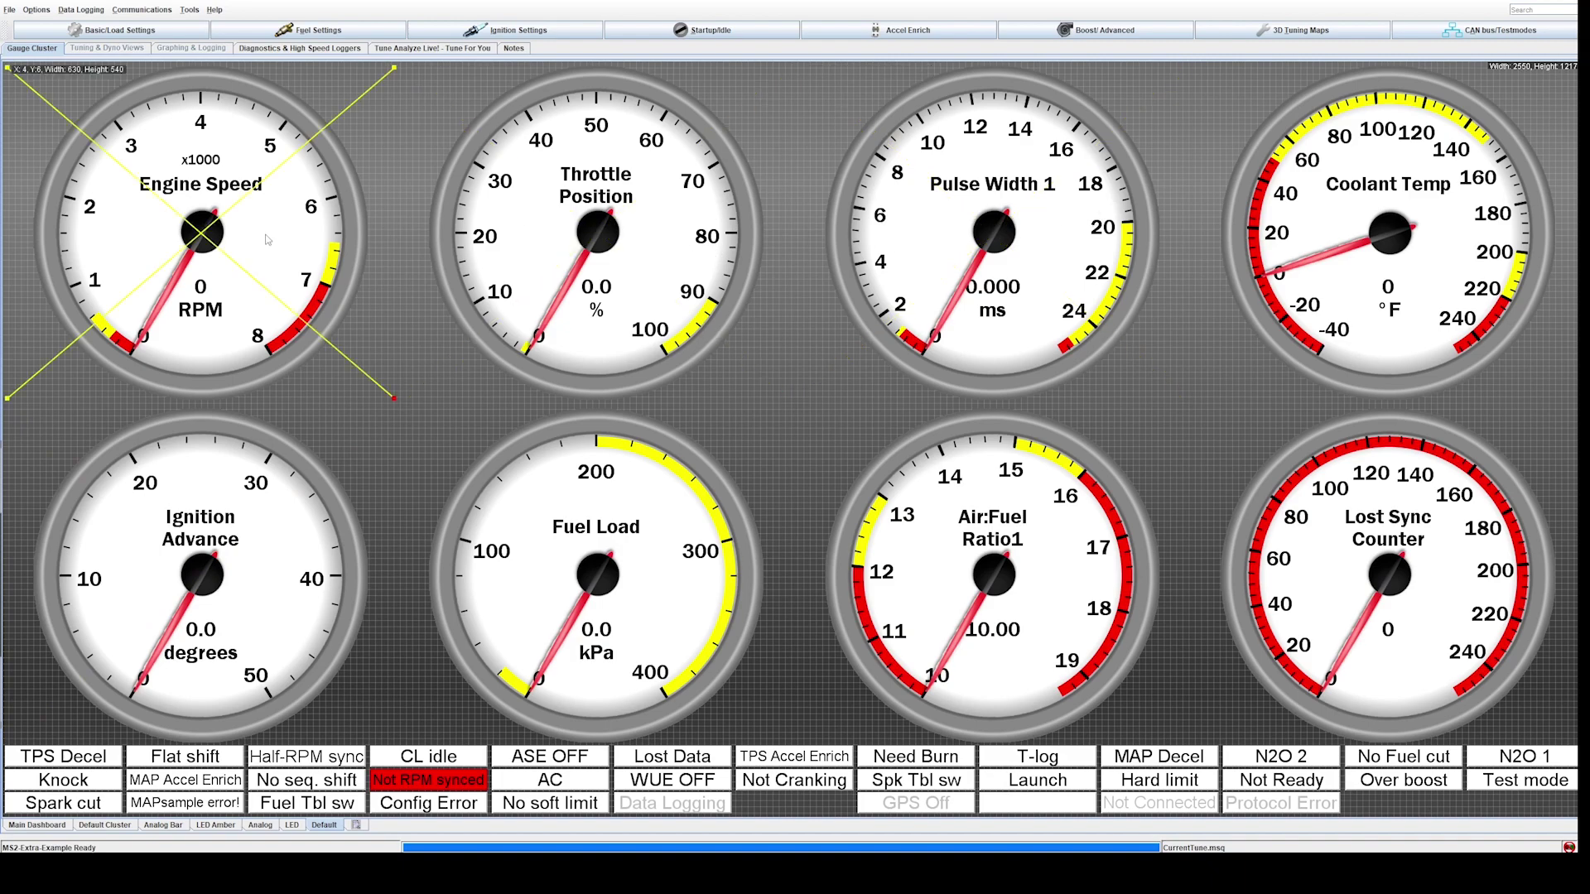
pyautogui.click(702, 585)
pyautogui.moveTo(702, 584); pyautogui.dragTo(593, 560)
pyautogui.moveTo(711, 484); pyautogui.dragTo(827, 491)
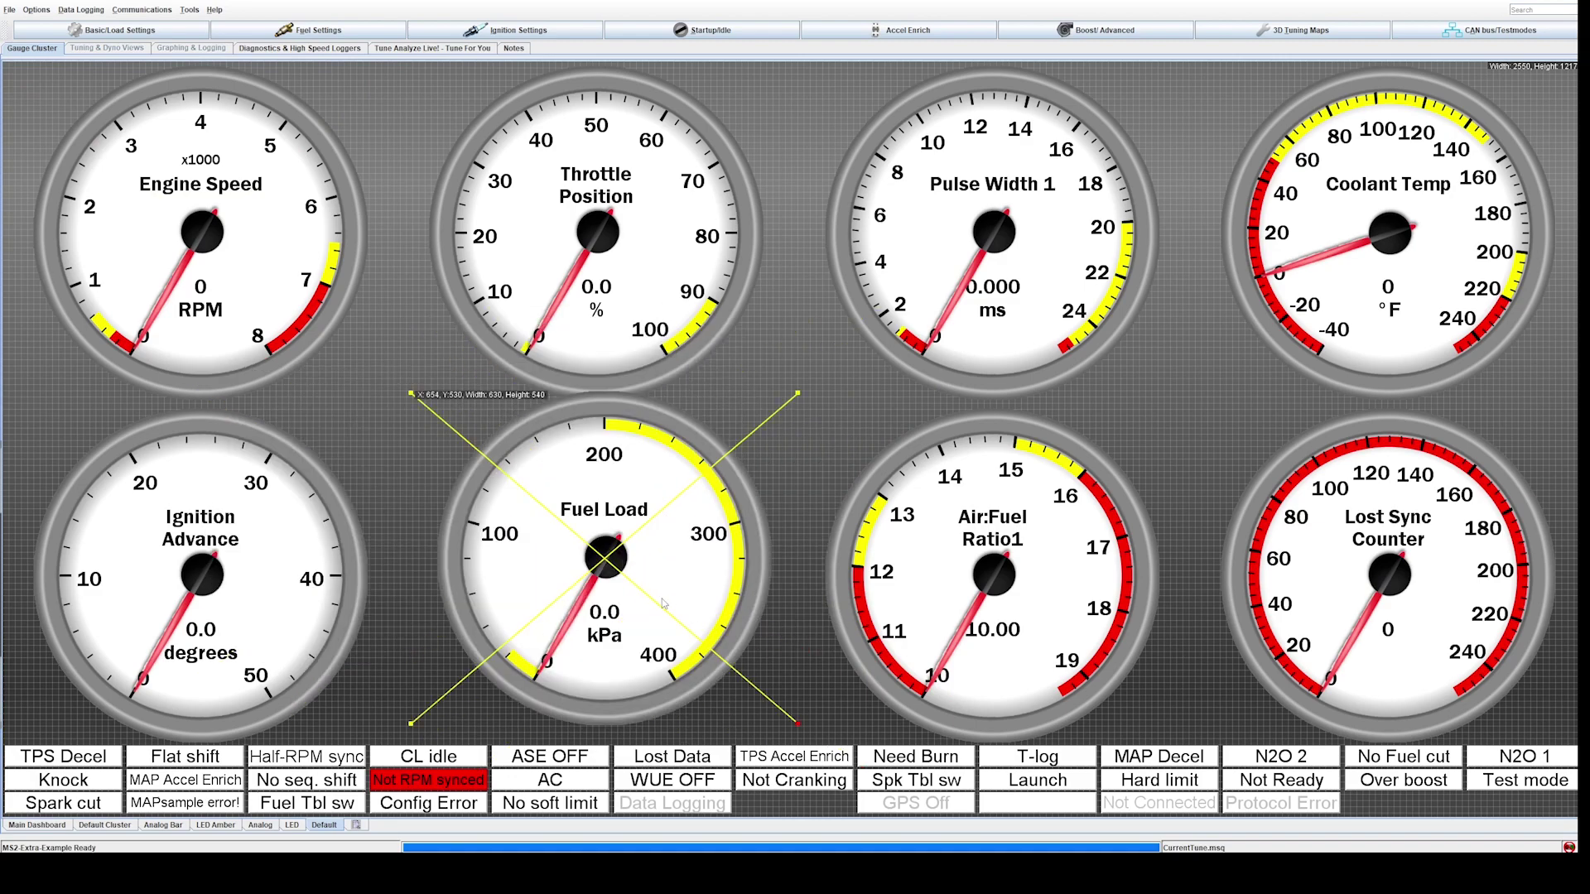
# Enlarge the Fuel Load gauge to 683x510 and deselect it
pyautogui.moveTo(797, 723); pyautogui.dragTo(677, 622)
pyautogui.moveTo(801, 692); pyautogui.dragTo(830, 705)
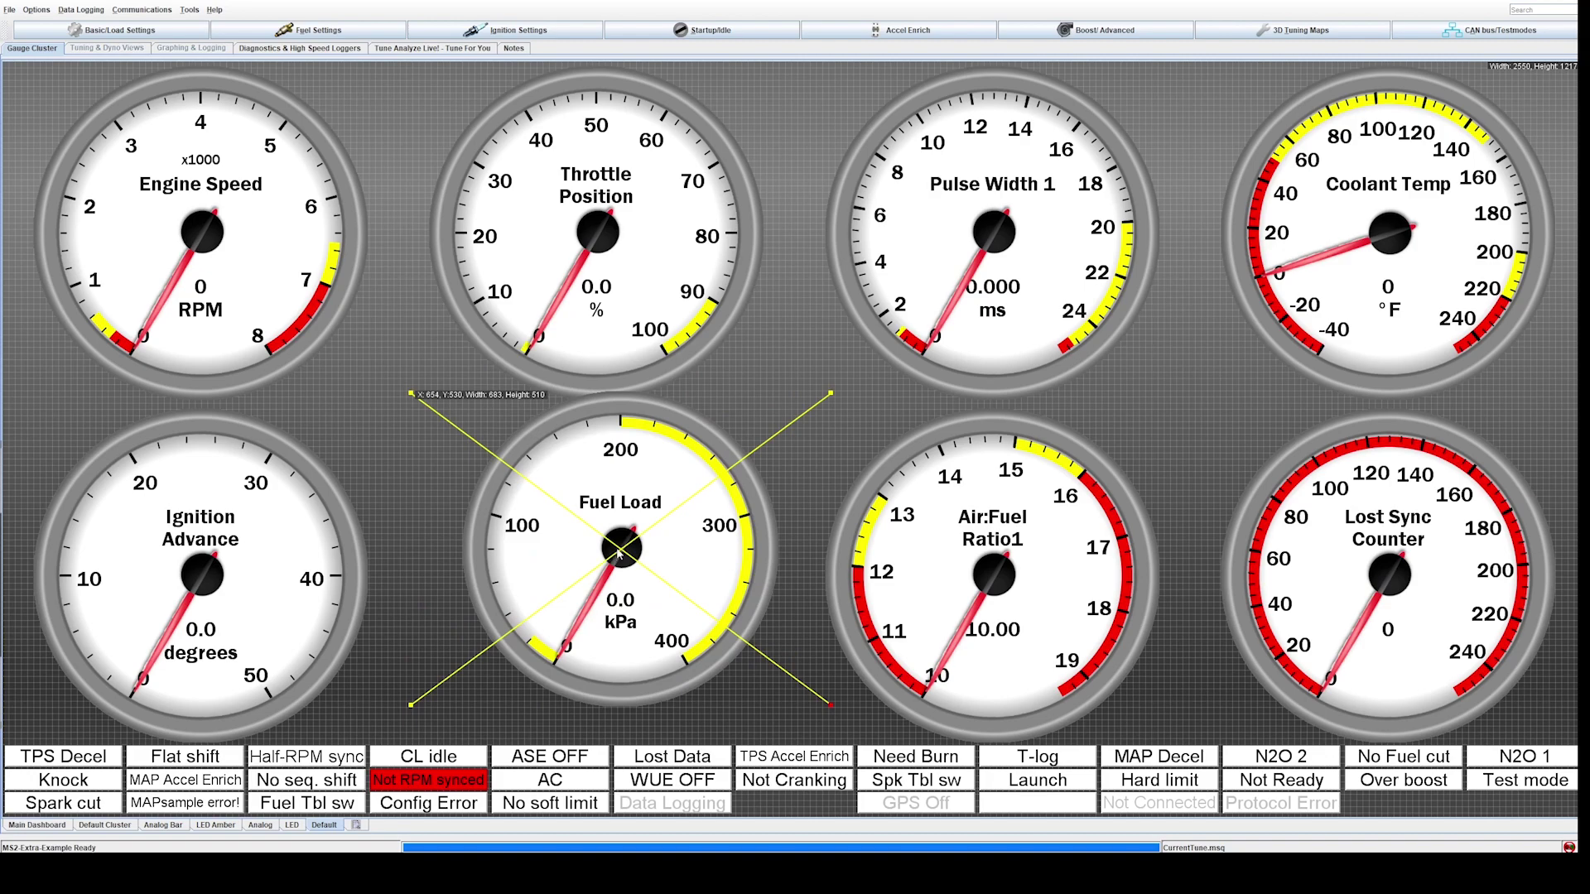
pyautogui.rightClick(680, 550)
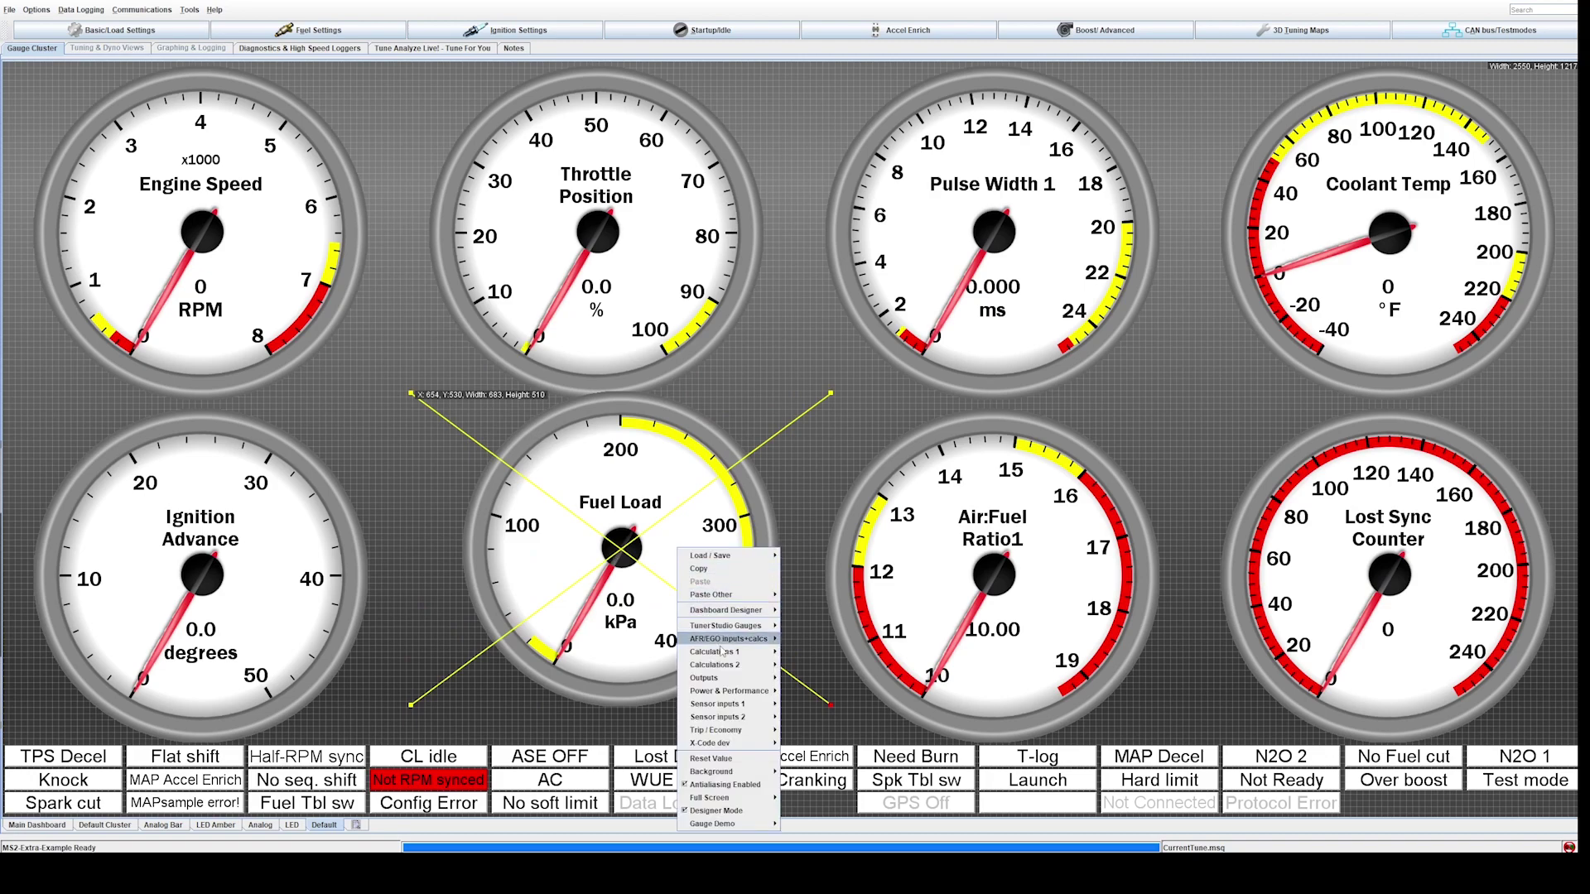
pyautogui.click(762, 410)
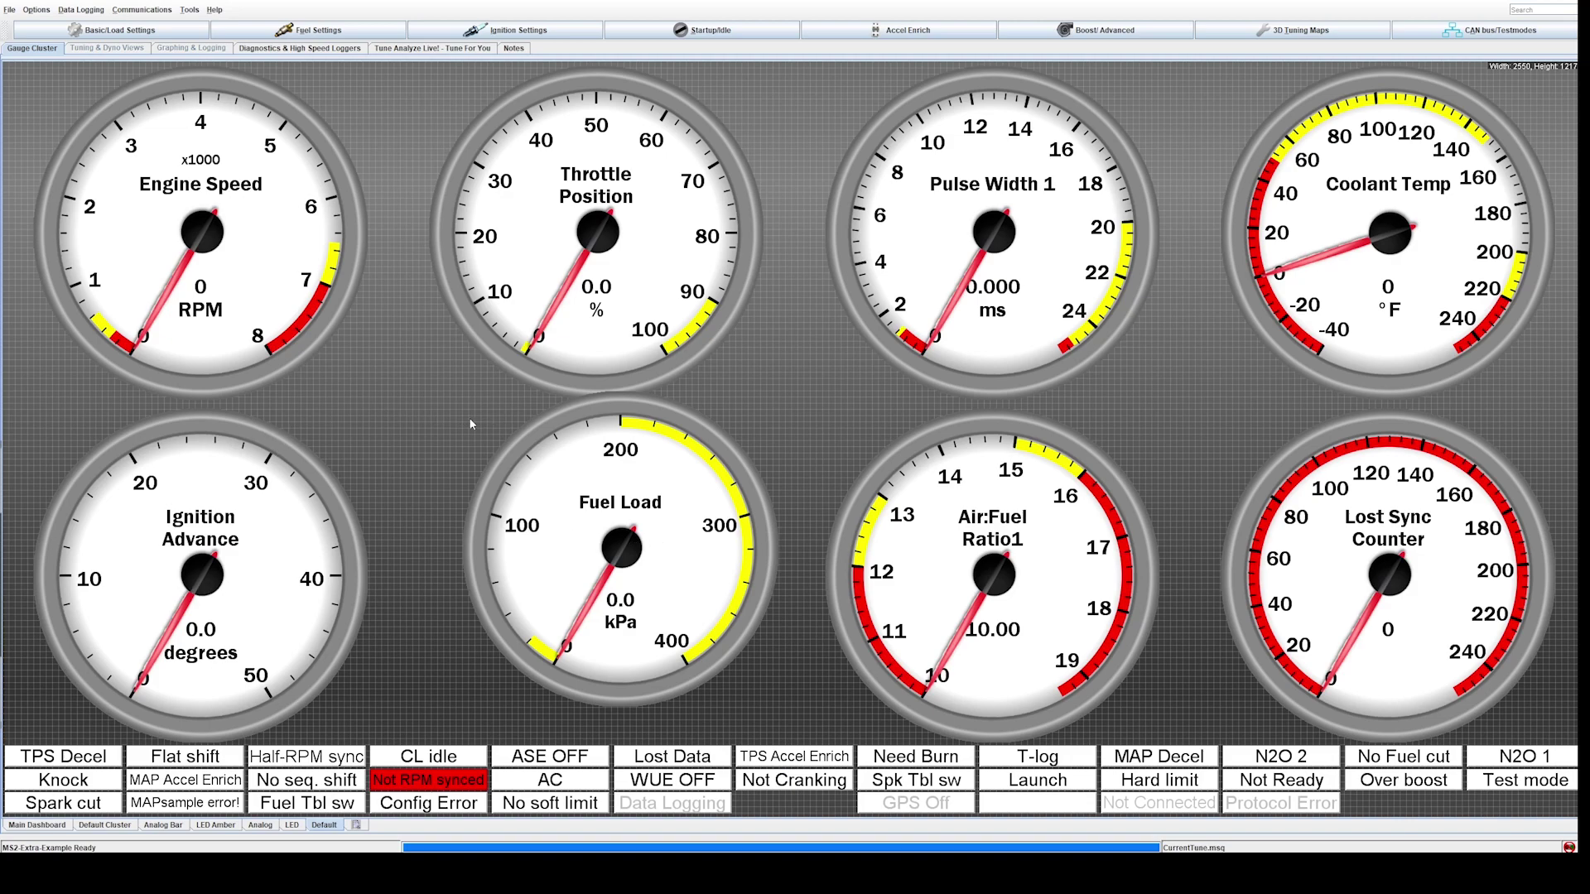
# Nudge Fuel Load, shift Pulse Width 1, Throttle Position and Engine Speed right, and shrink Throttle Position to 418x358
pyautogui.moveTo(628, 506); pyautogui.dragTo(599, 523)
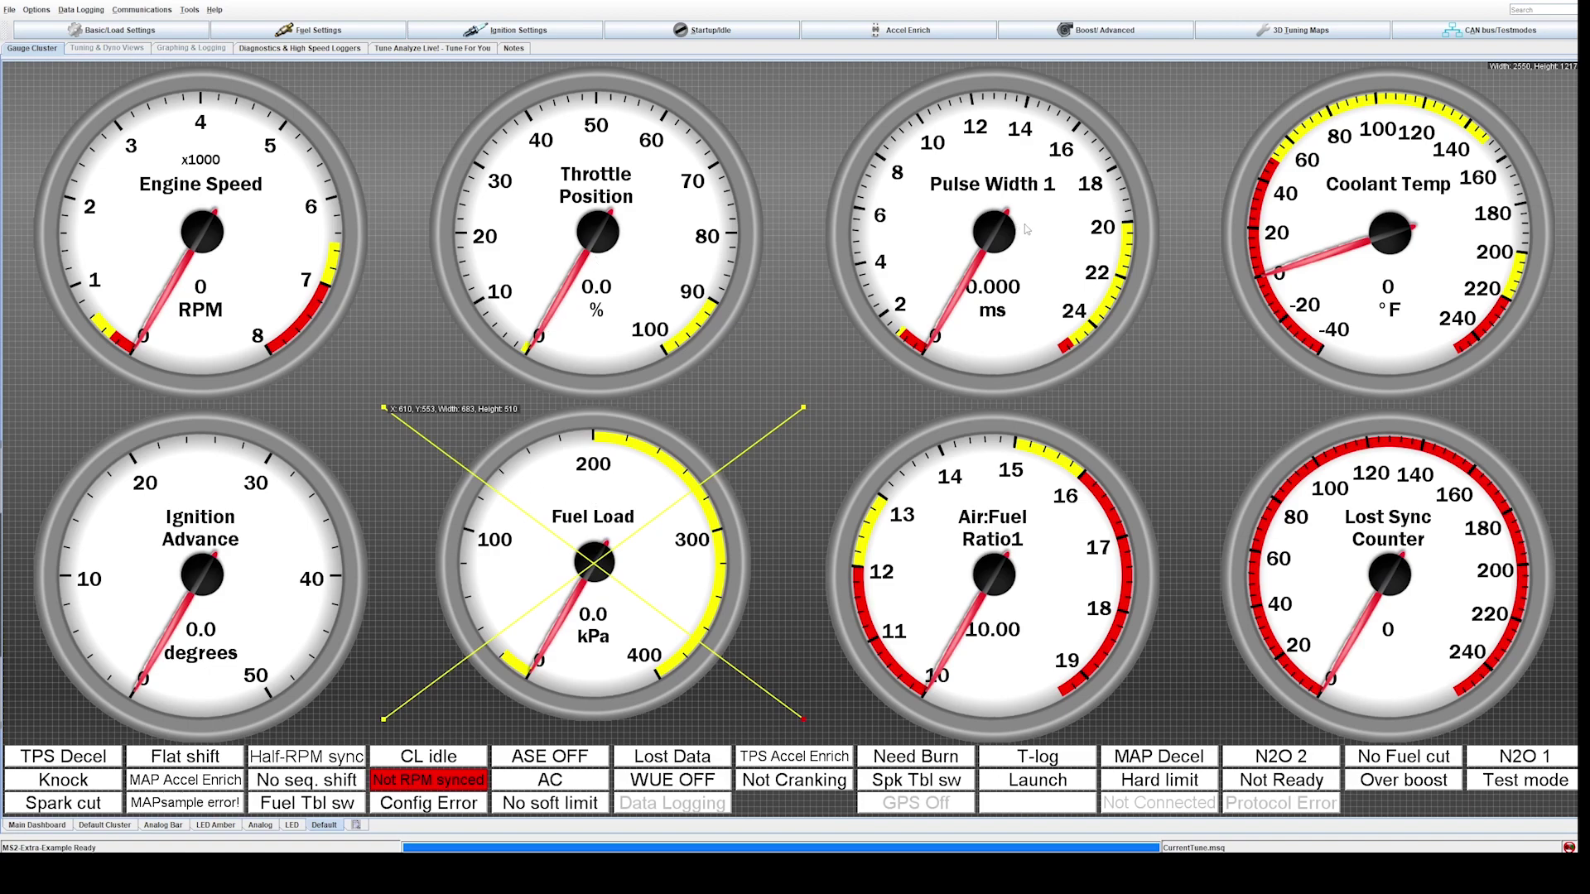
pyautogui.moveTo(1053, 224); pyautogui.dragTo(1074, 222)
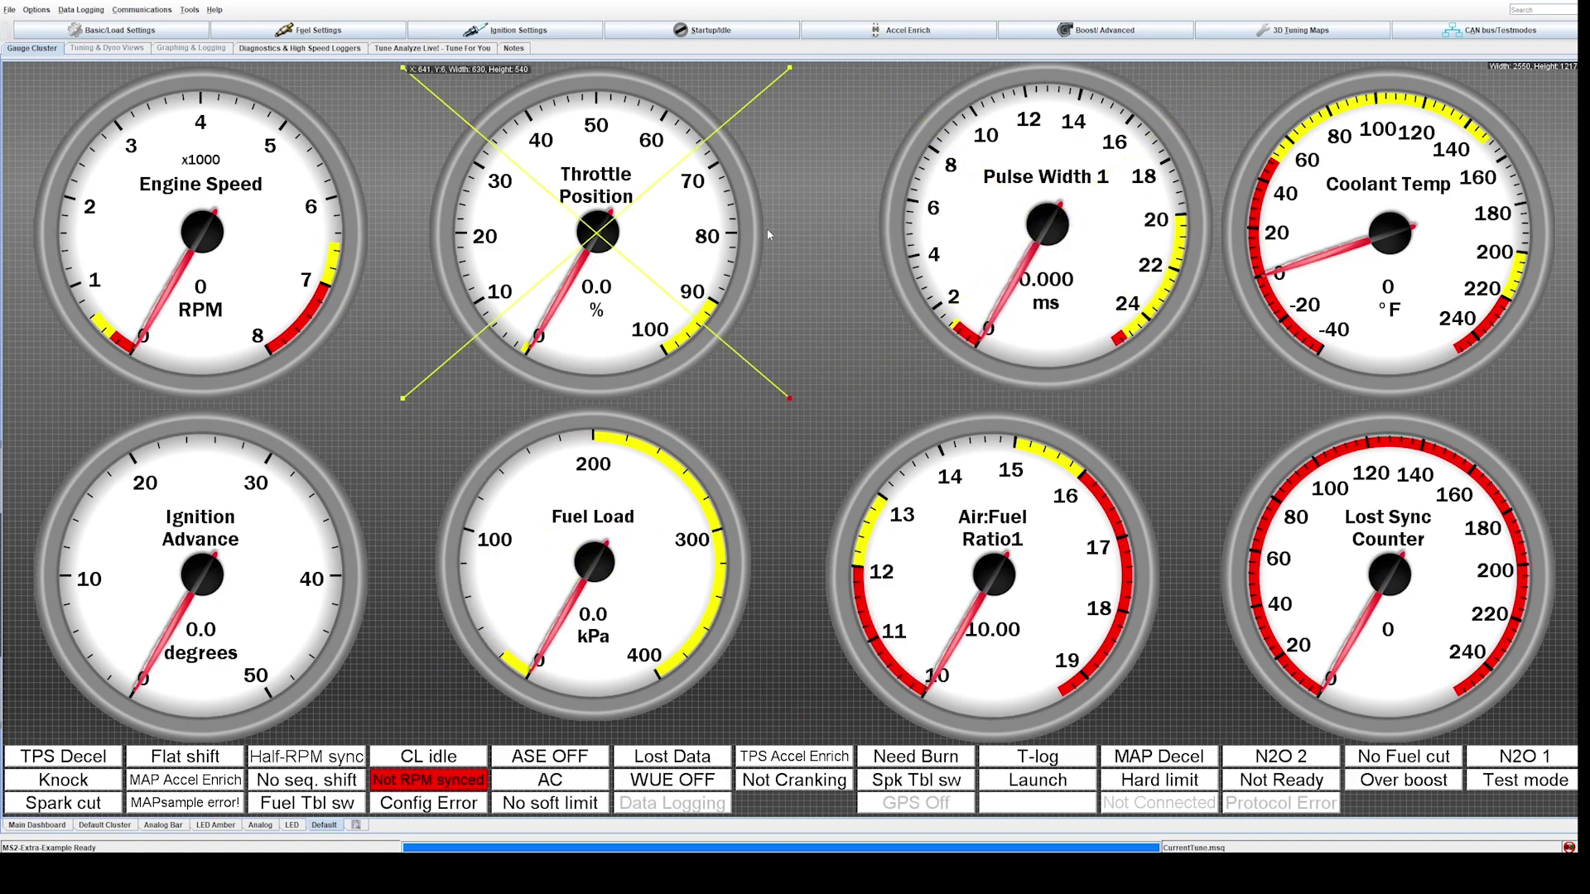
pyautogui.moveTo(660, 237); pyautogui.dragTo(770, 237)
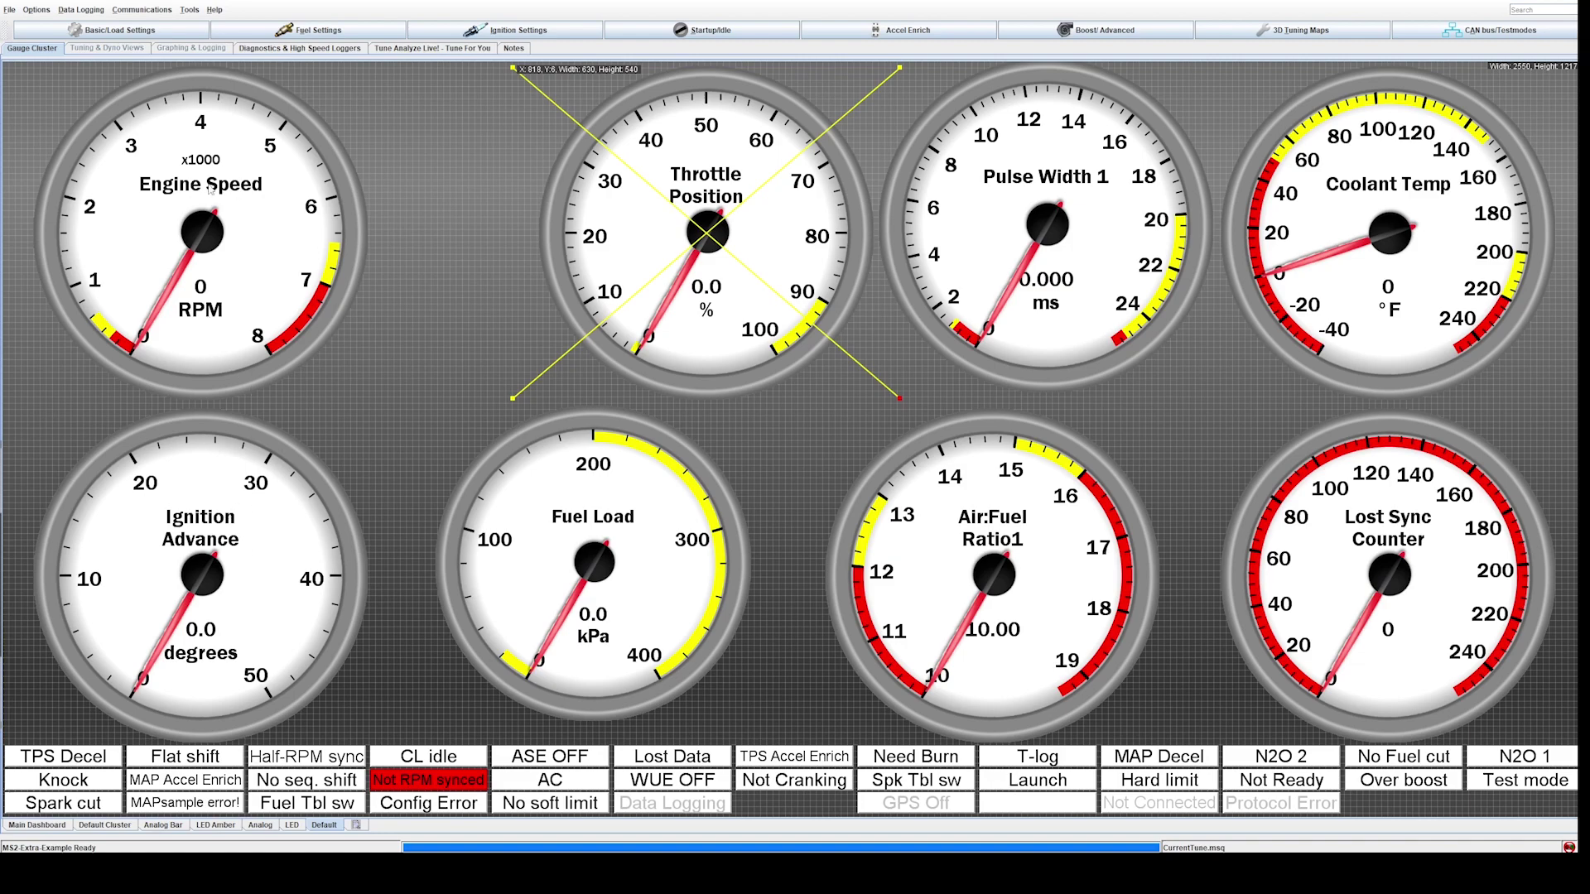
pyautogui.moveTo(262, 279); pyautogui.dragTo(428, 282)
pyautogui.moveTo(721, 229); pyautogui.dragTo(736, 228)
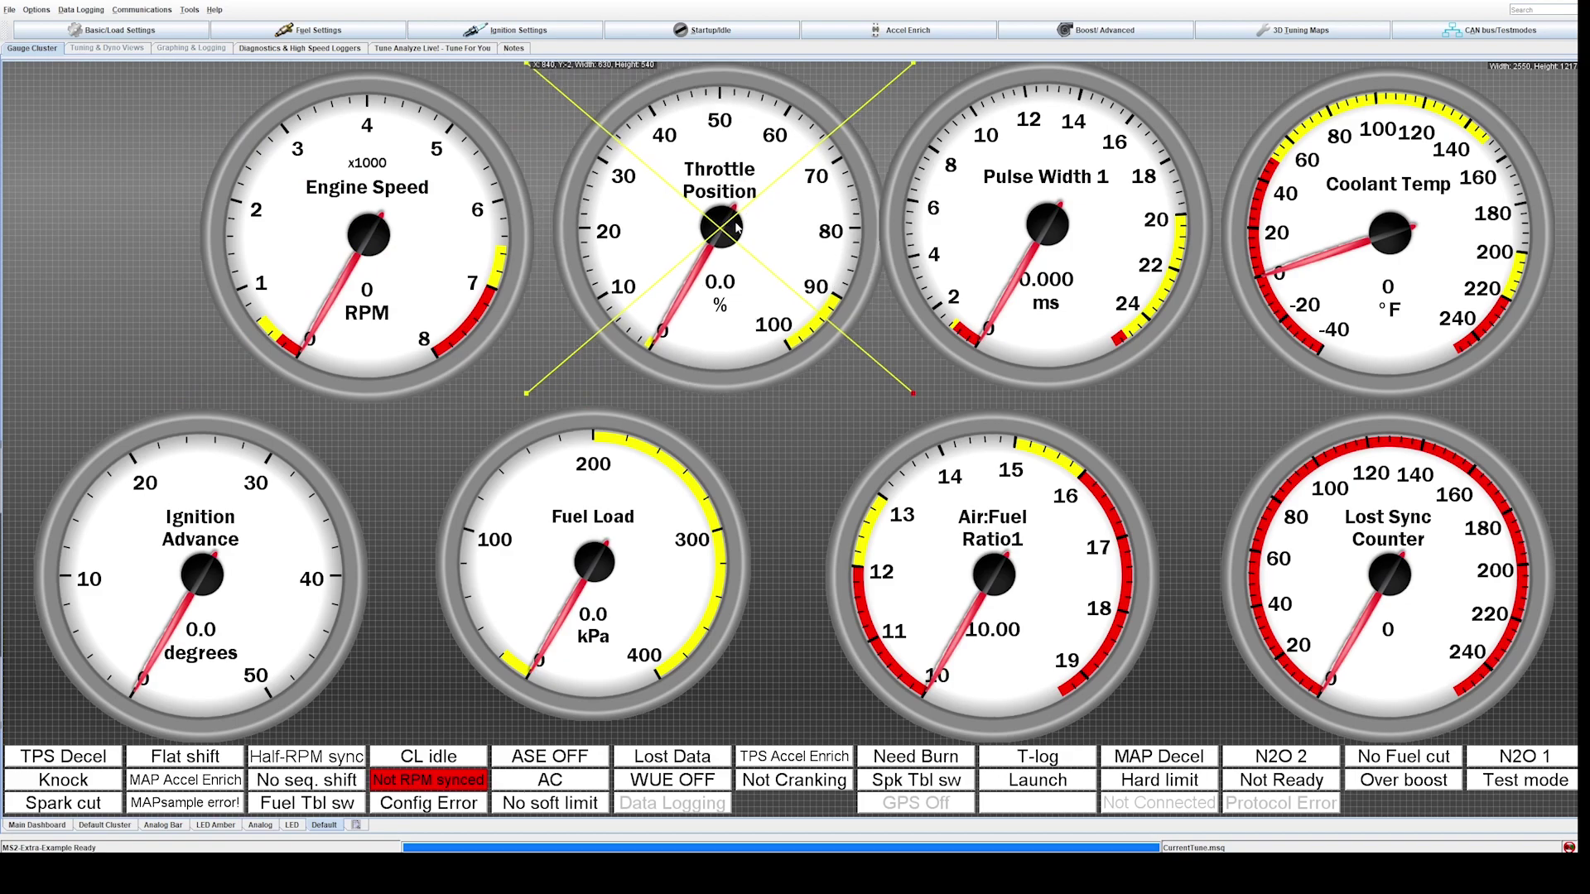
pyautogui.moveTo(914, 389); pyautogui.dragTo(782, 280)
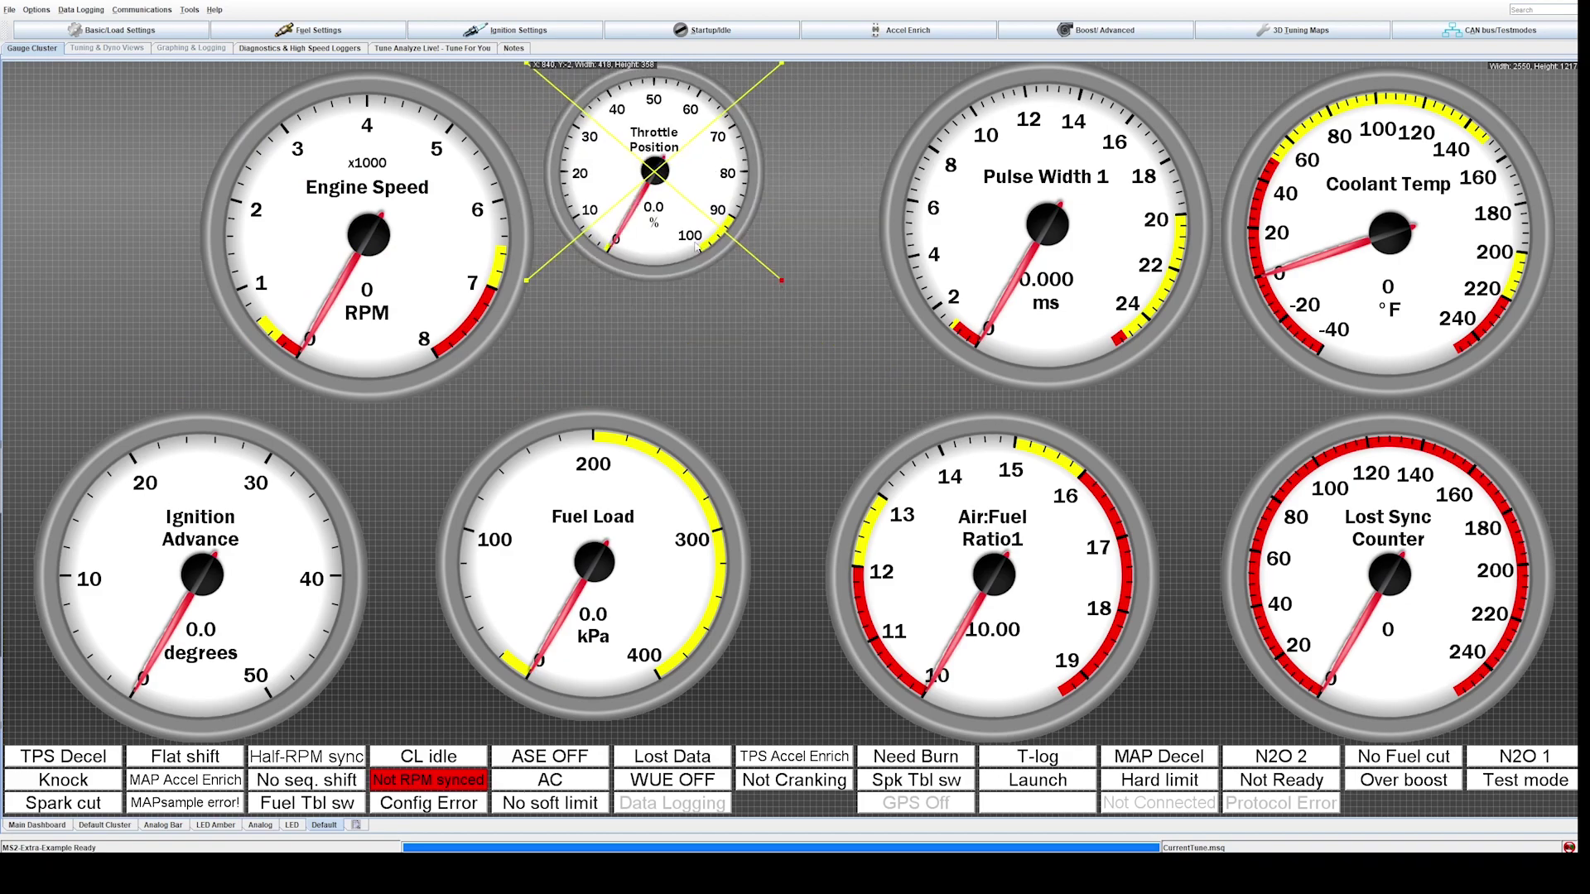
# Remove the Throttle Position gauge via Dashboard Designer > Remove From Dash
pyautogui.rightClick(683, 237)
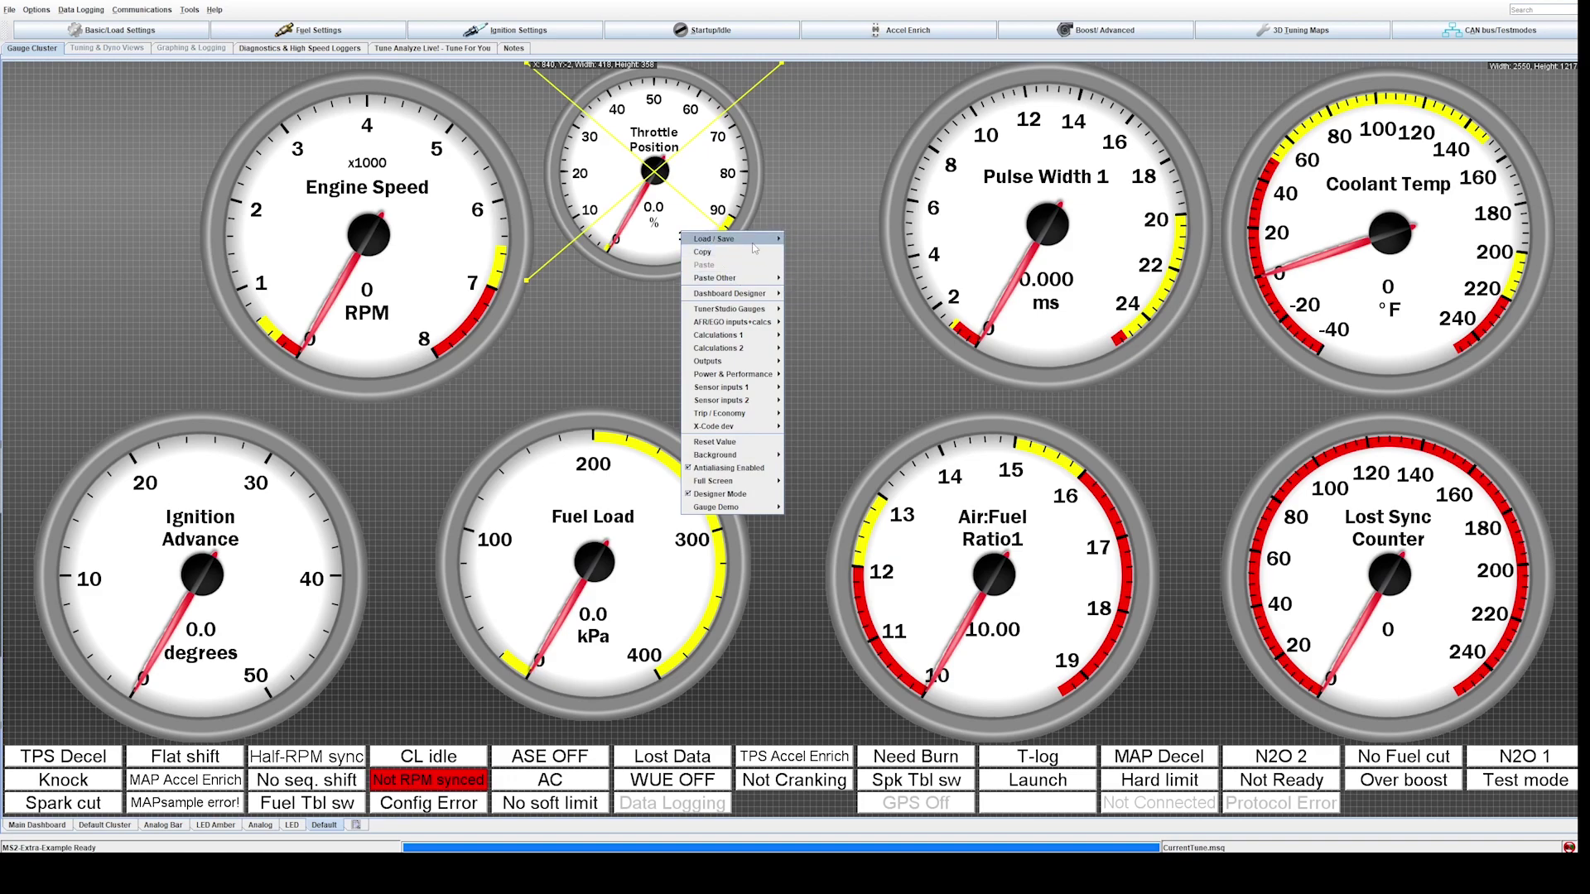
pyautogui.moveTo(729, 238)
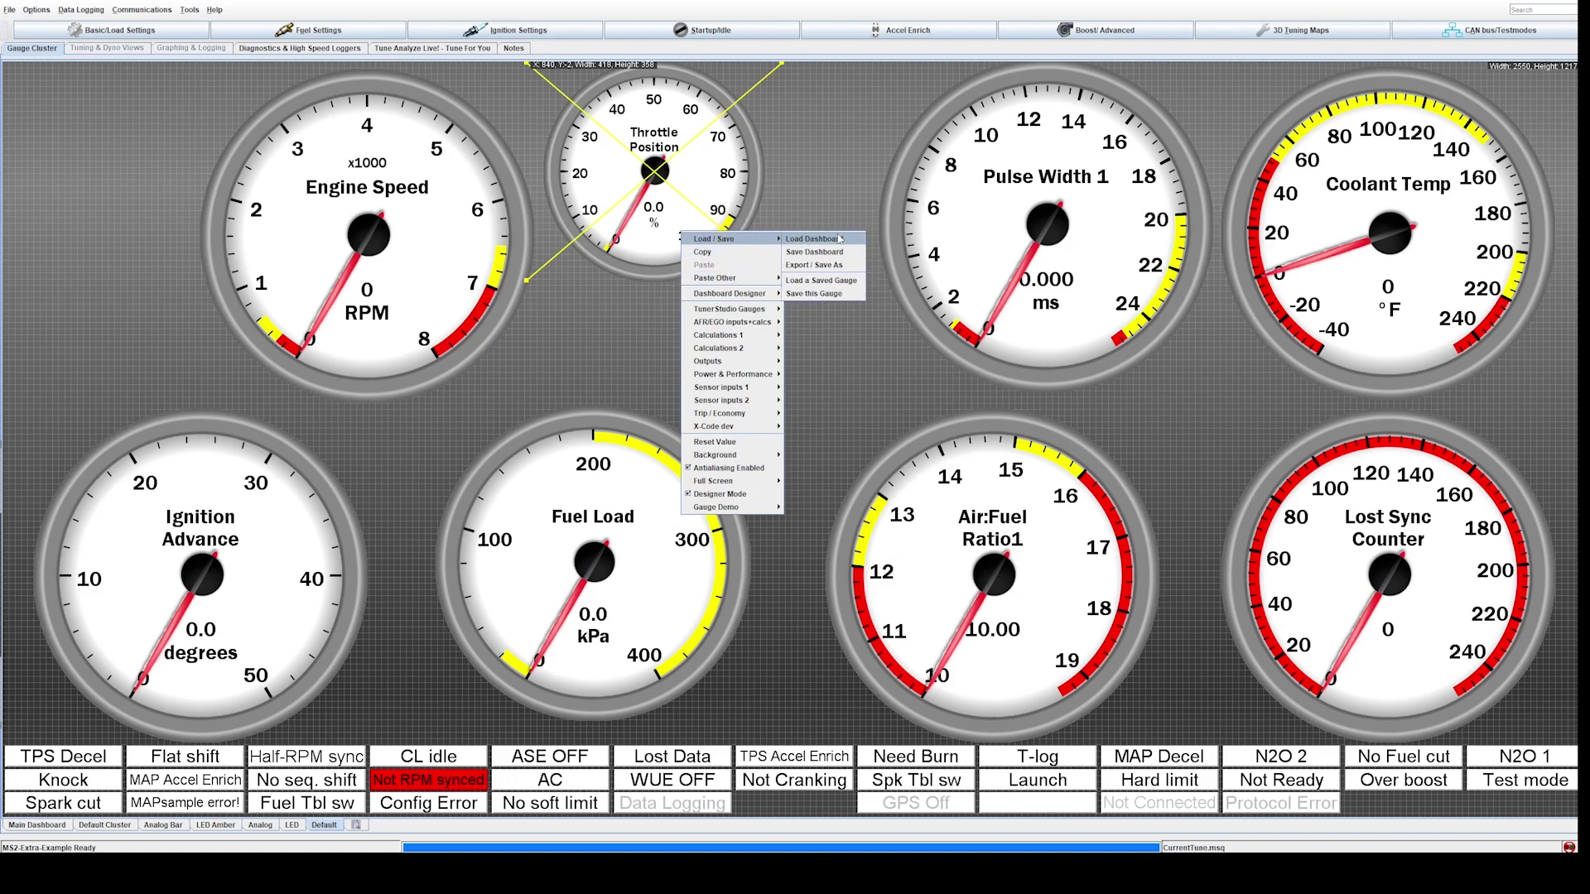
pyautogui.moveTo(745, 293)
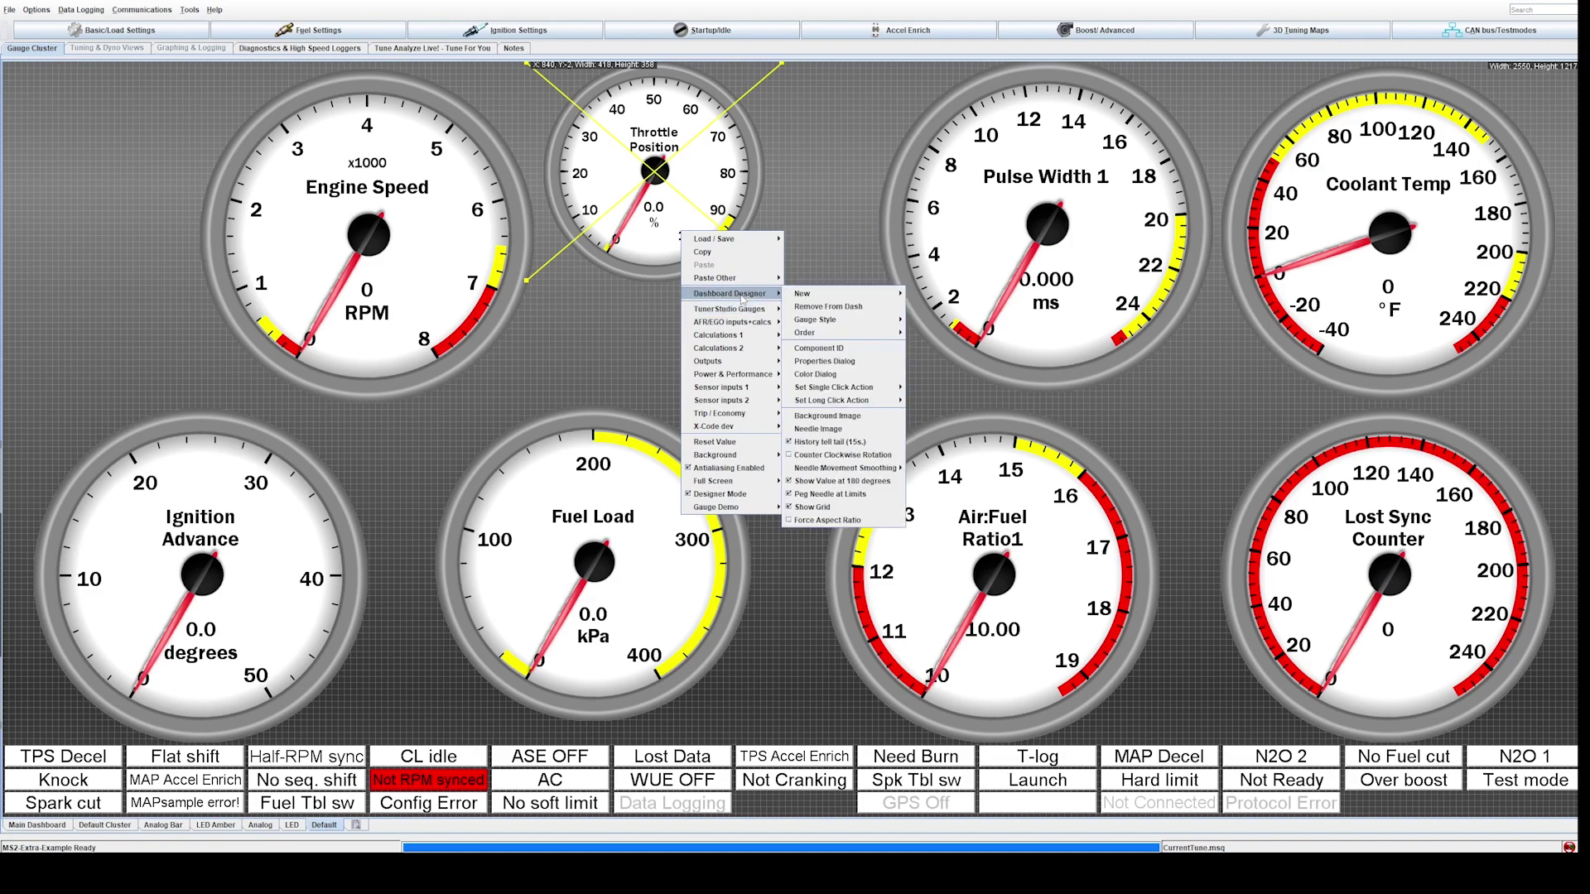
pyautogui.click(814, 308)
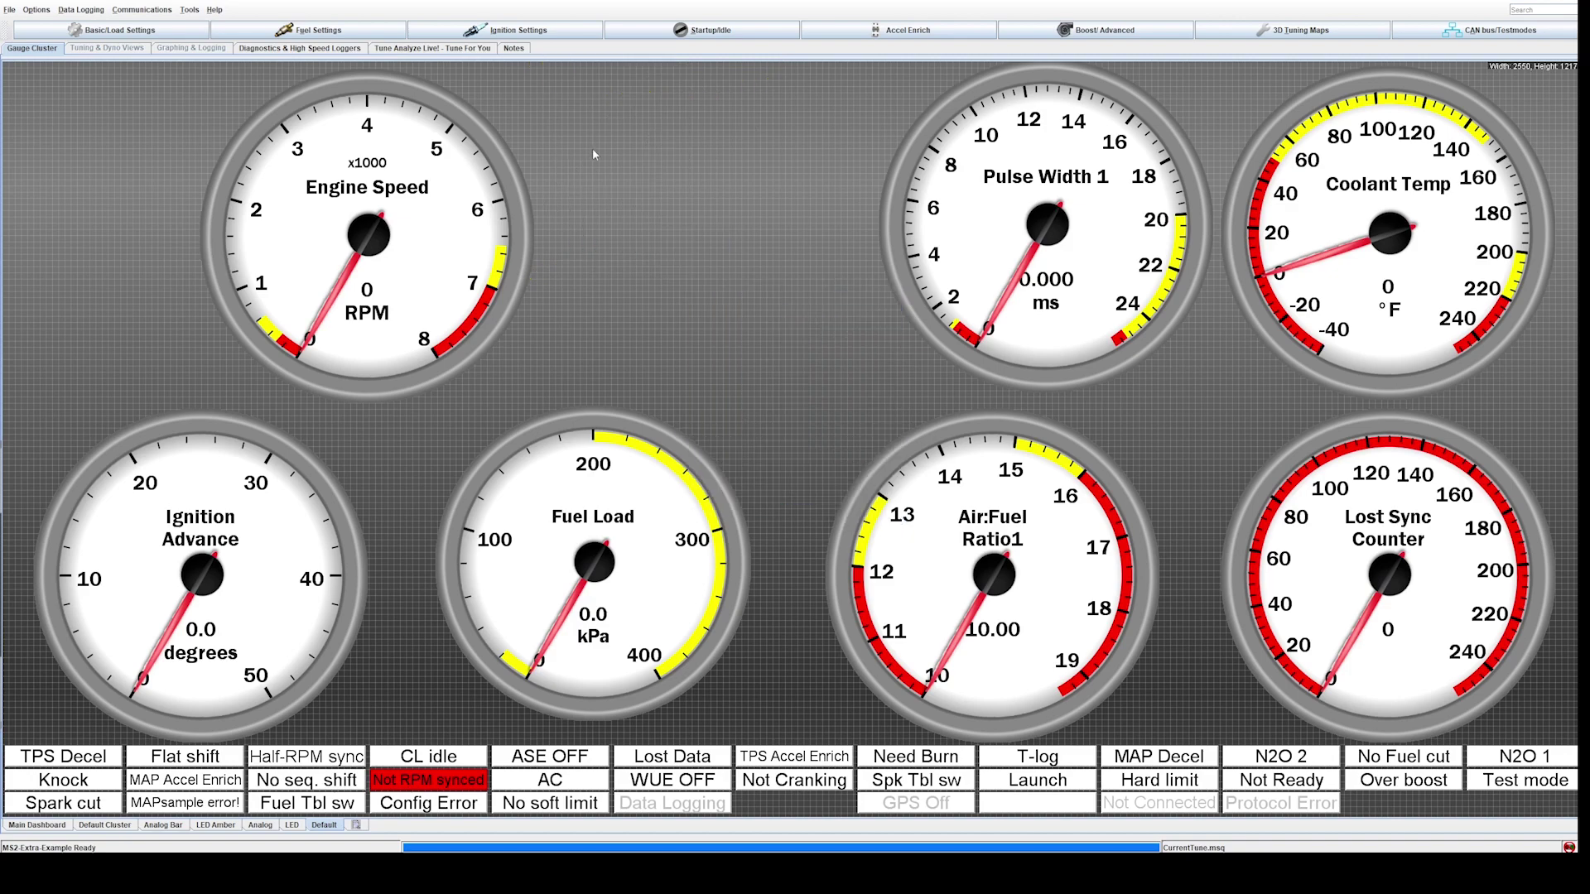
# Start adding a new gauge from the dashboard's right-click menu
pyautogui.rightClick(650, 236)
pyautogui.moveTo(697, 298)
pyautogui.moveTo(790, 300)
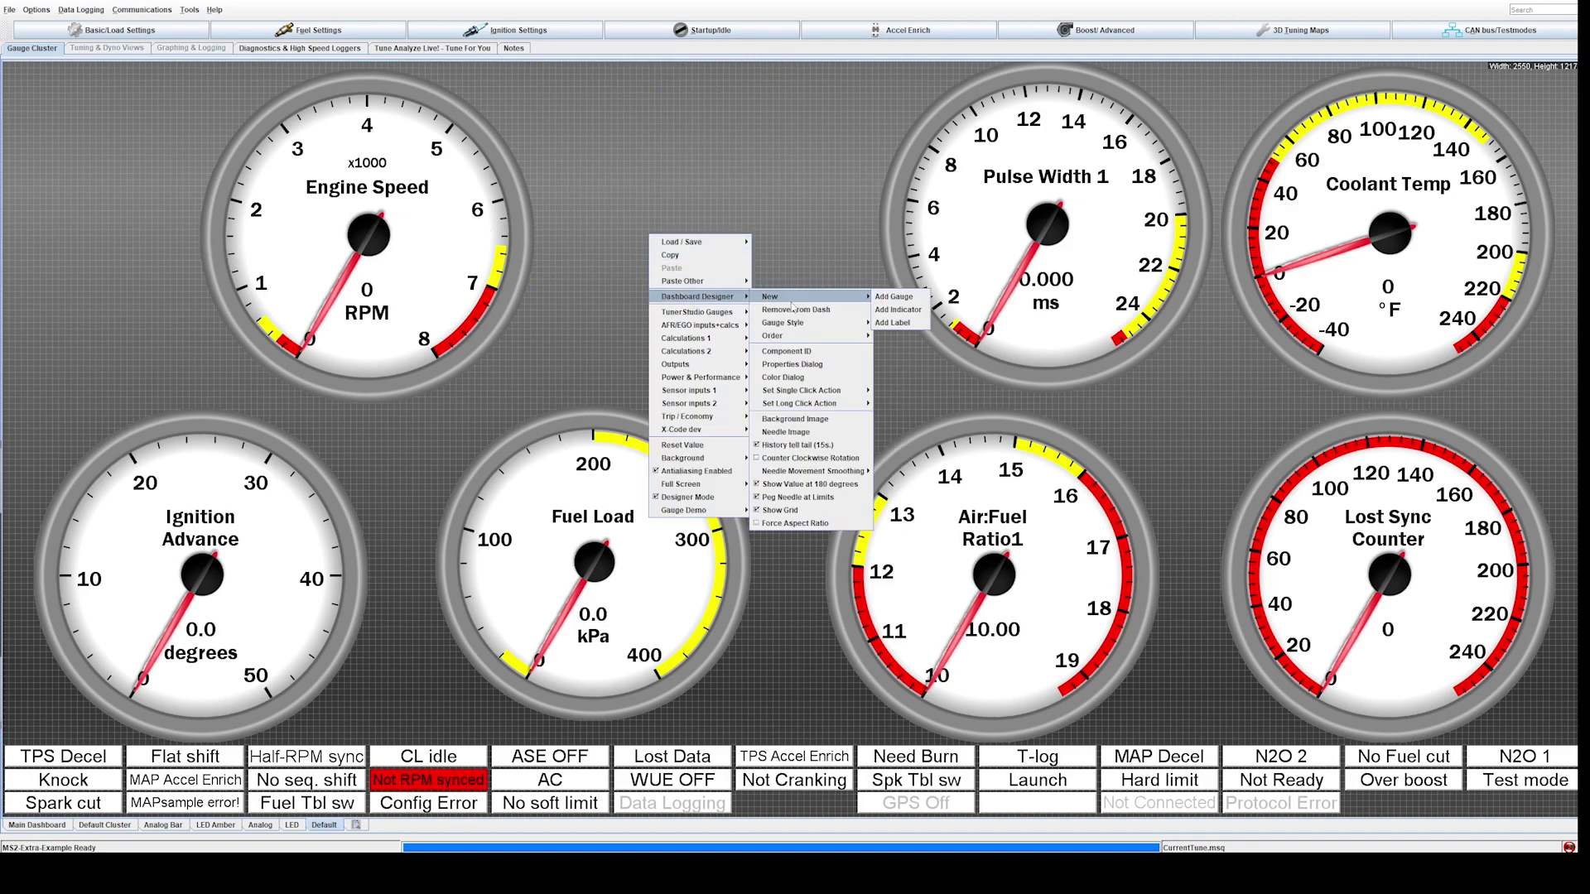
pyautogui.click(893, 297)
pyautogui.rightClick(255, 230)
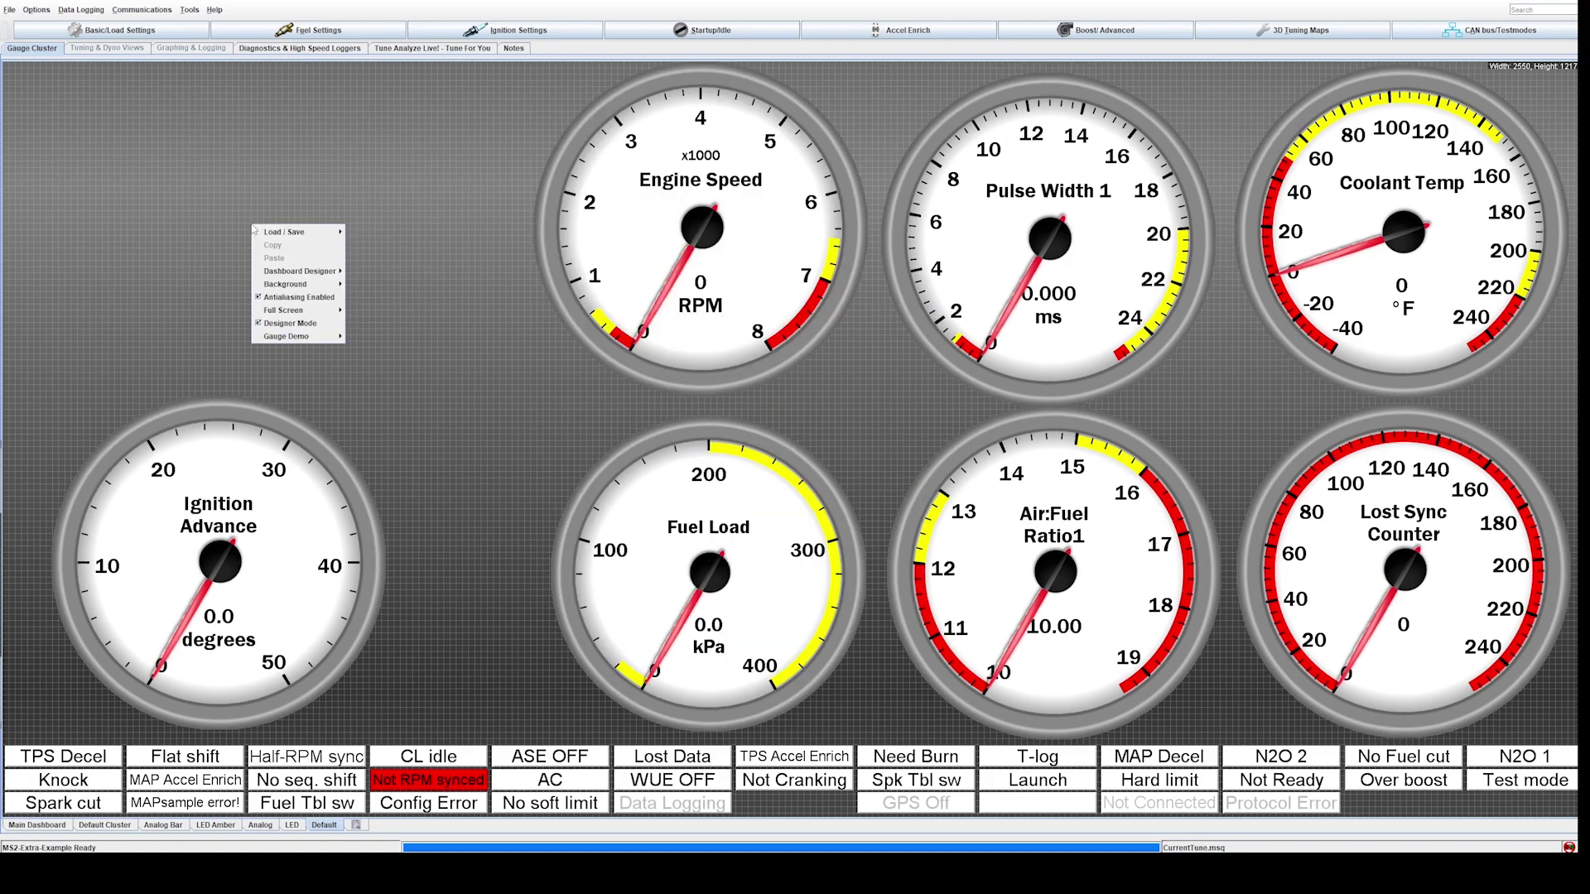
pyautogui.moveTo(299, 271)
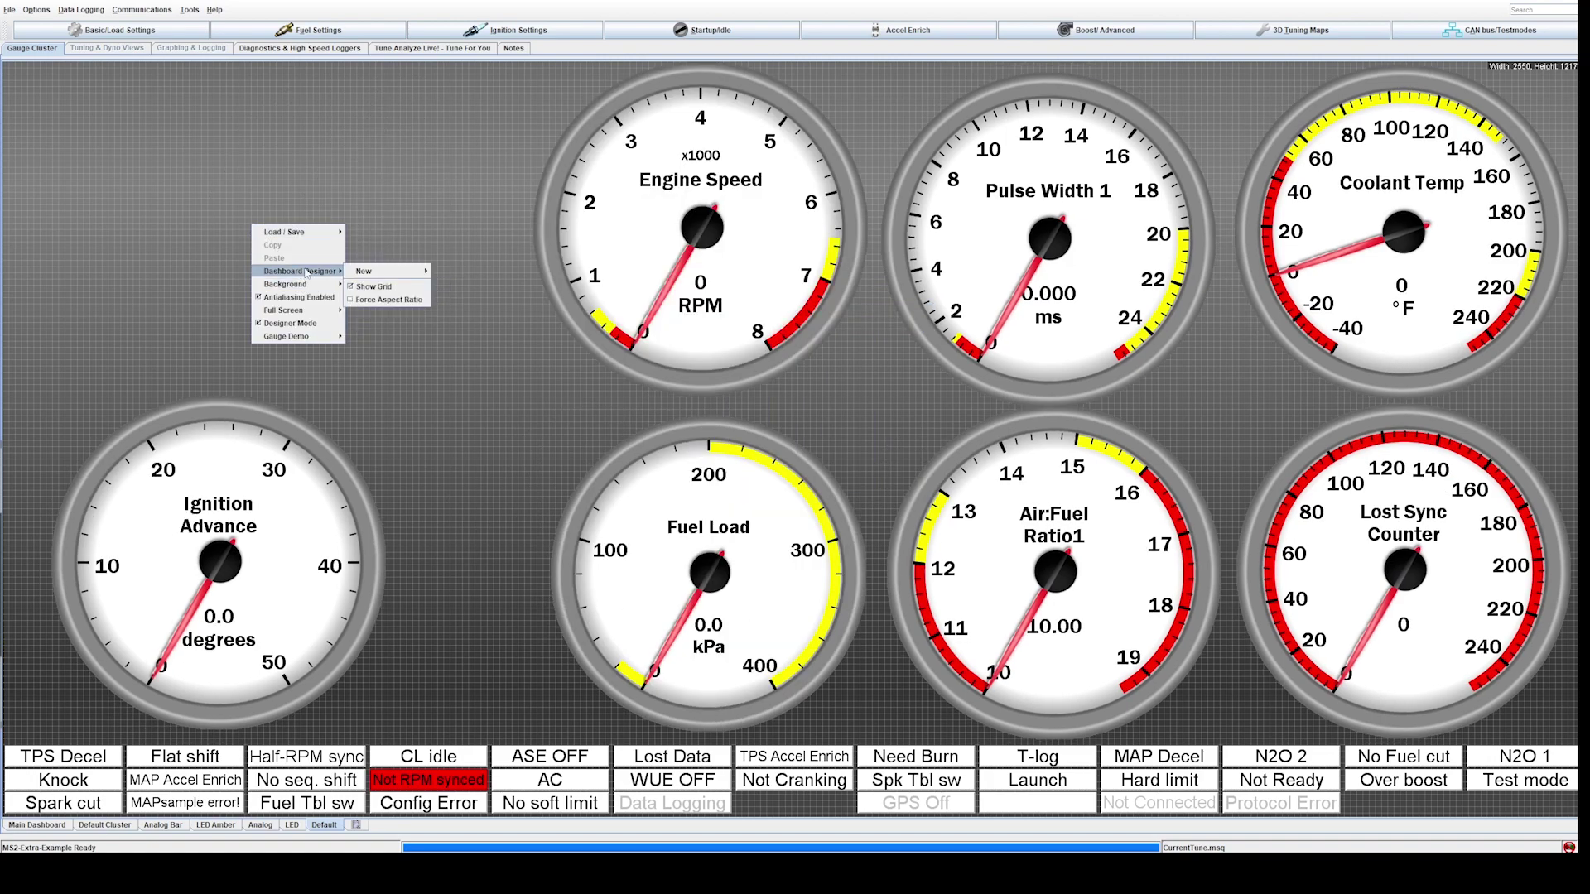
pyautogui.moveTo(375, 274)
pyautogui.click(455, 274)
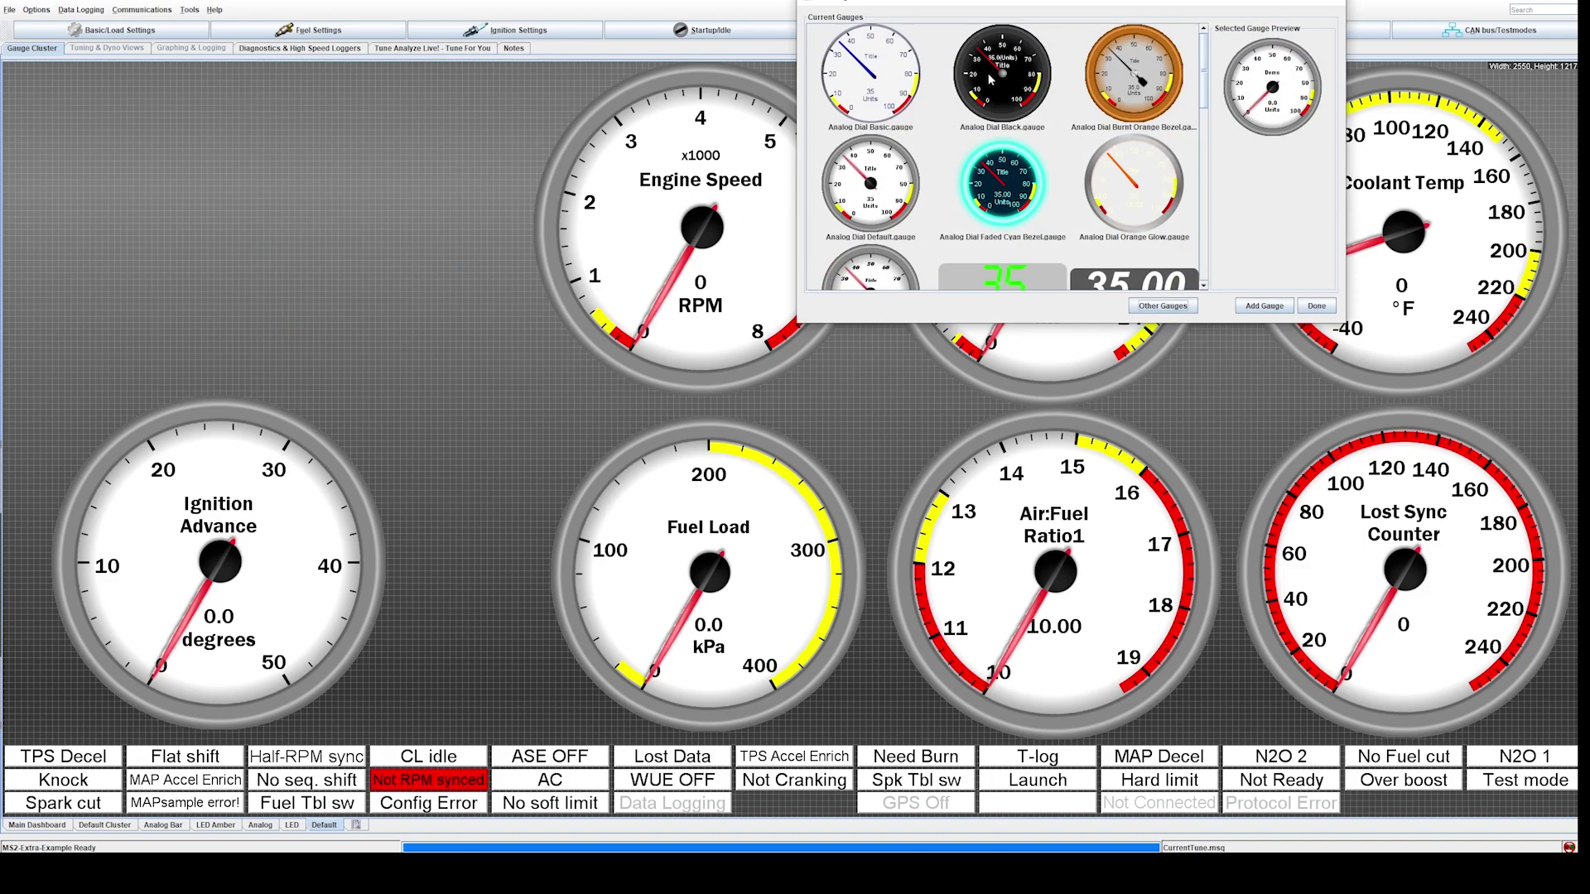
# Choose Analog Dial Black in the gauge chooser, add it, and close the chooser
pyautogui.scroll(-3, 1075, 170)
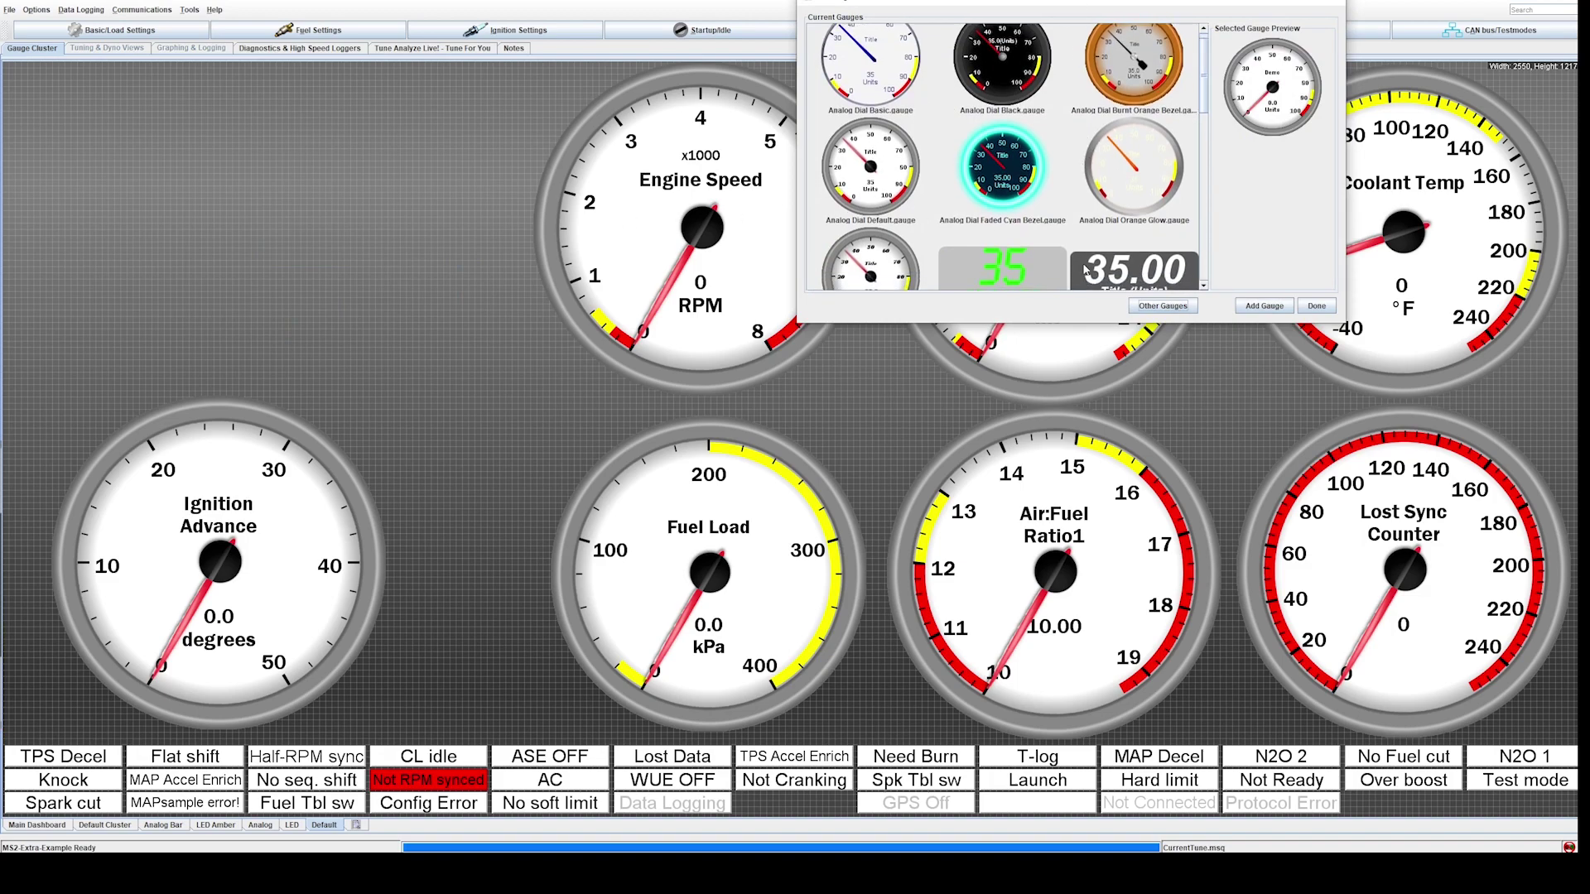
pyautogui.moveTo(1202, 93); pyautogui.dragTo(1223, 31)
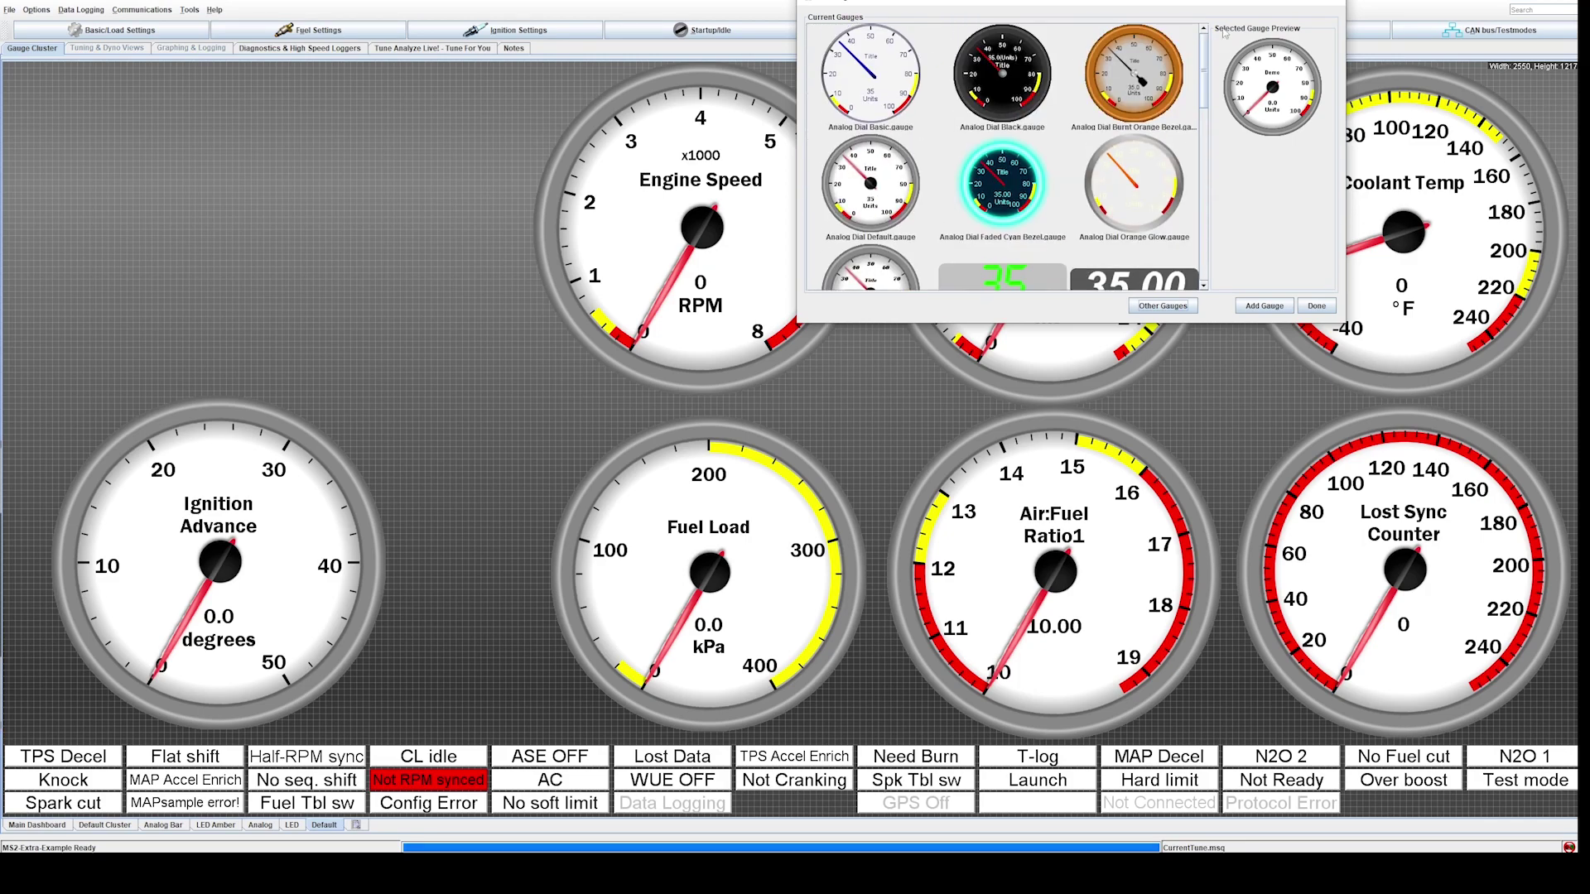
pyautogui.click(1002, 96)
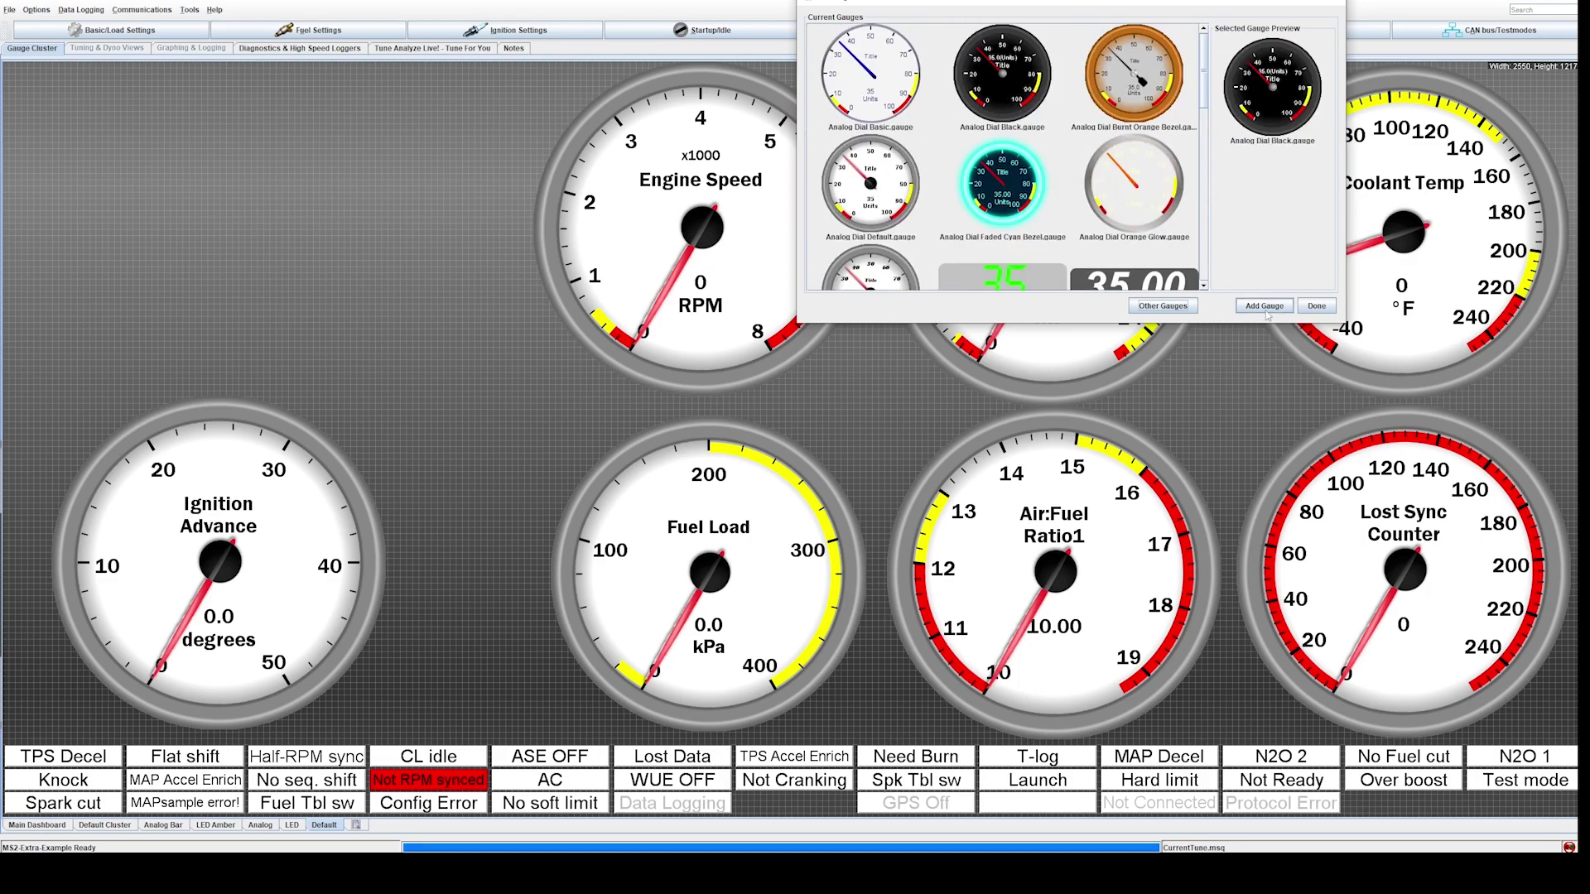
pyautogui.click(1248, 308)
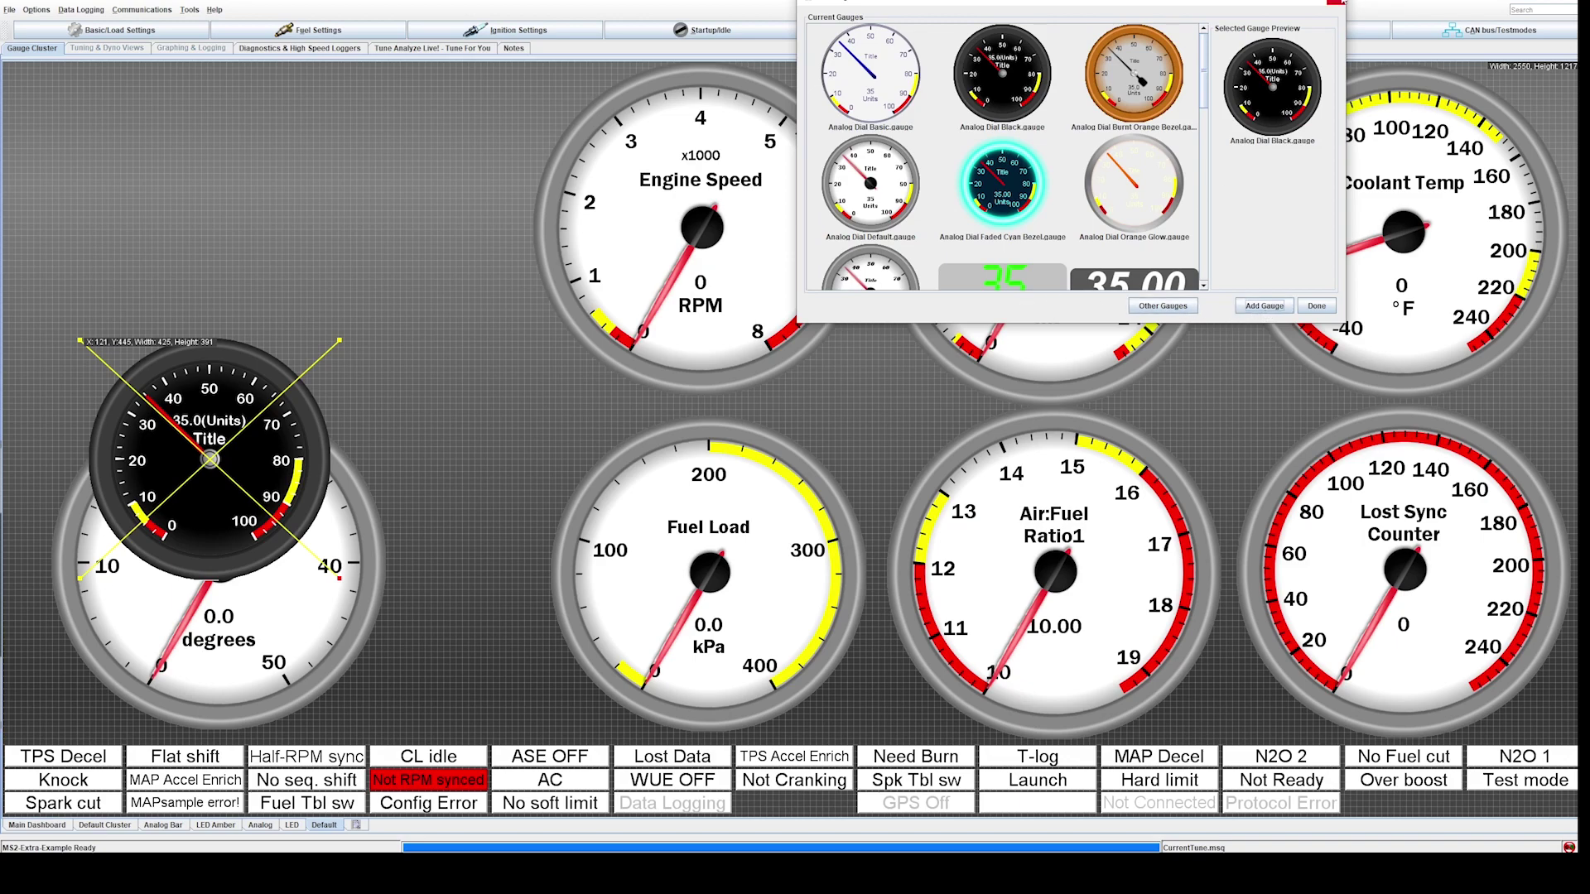
pyautogui.click(1316, 306)
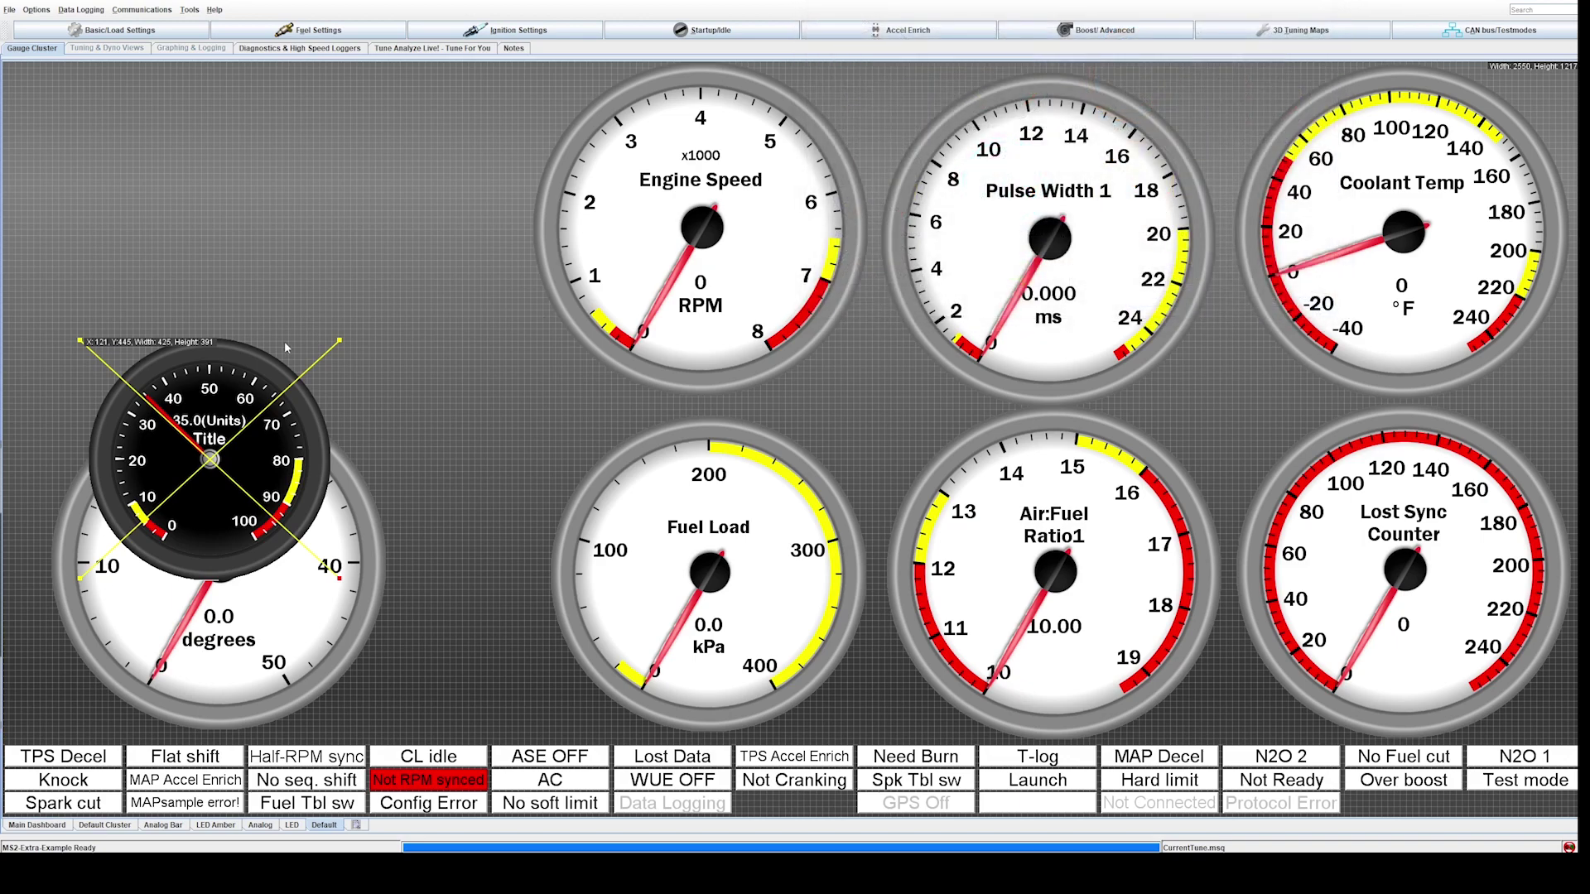
# Move the black dial to the top-left and enlarge it, then delete the Ignition Advance gauge
pyautogui.moveTo(226, 428); pyautogui.dragTo(146, 165)
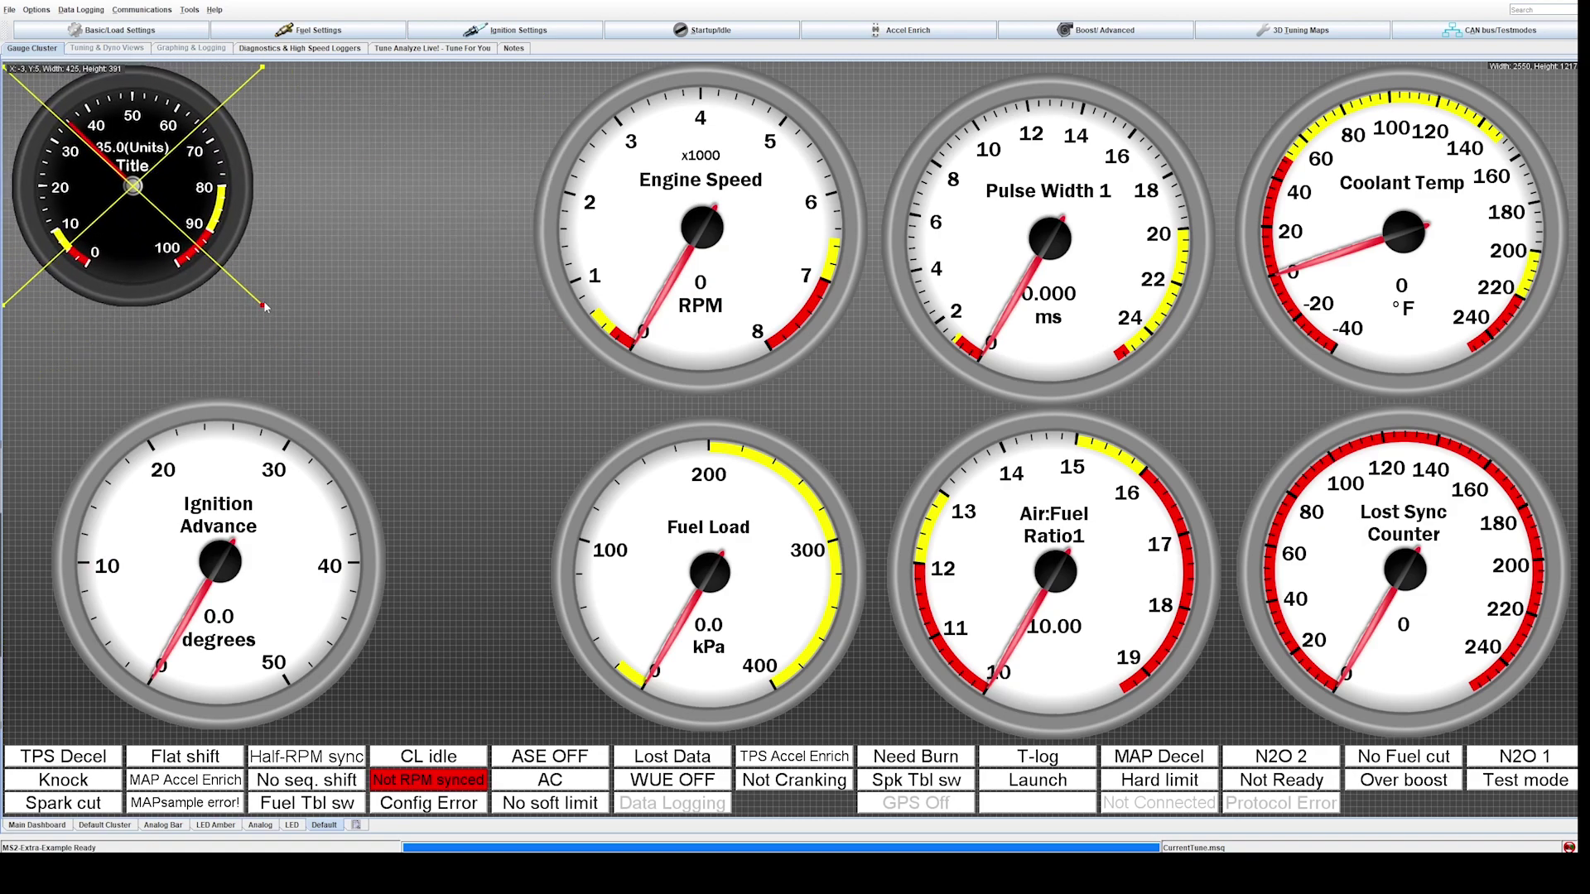
pyautogui.moveTo(265, 307); pyautogui.dragTo(555, 476)
pyautogui.click(236, 560)
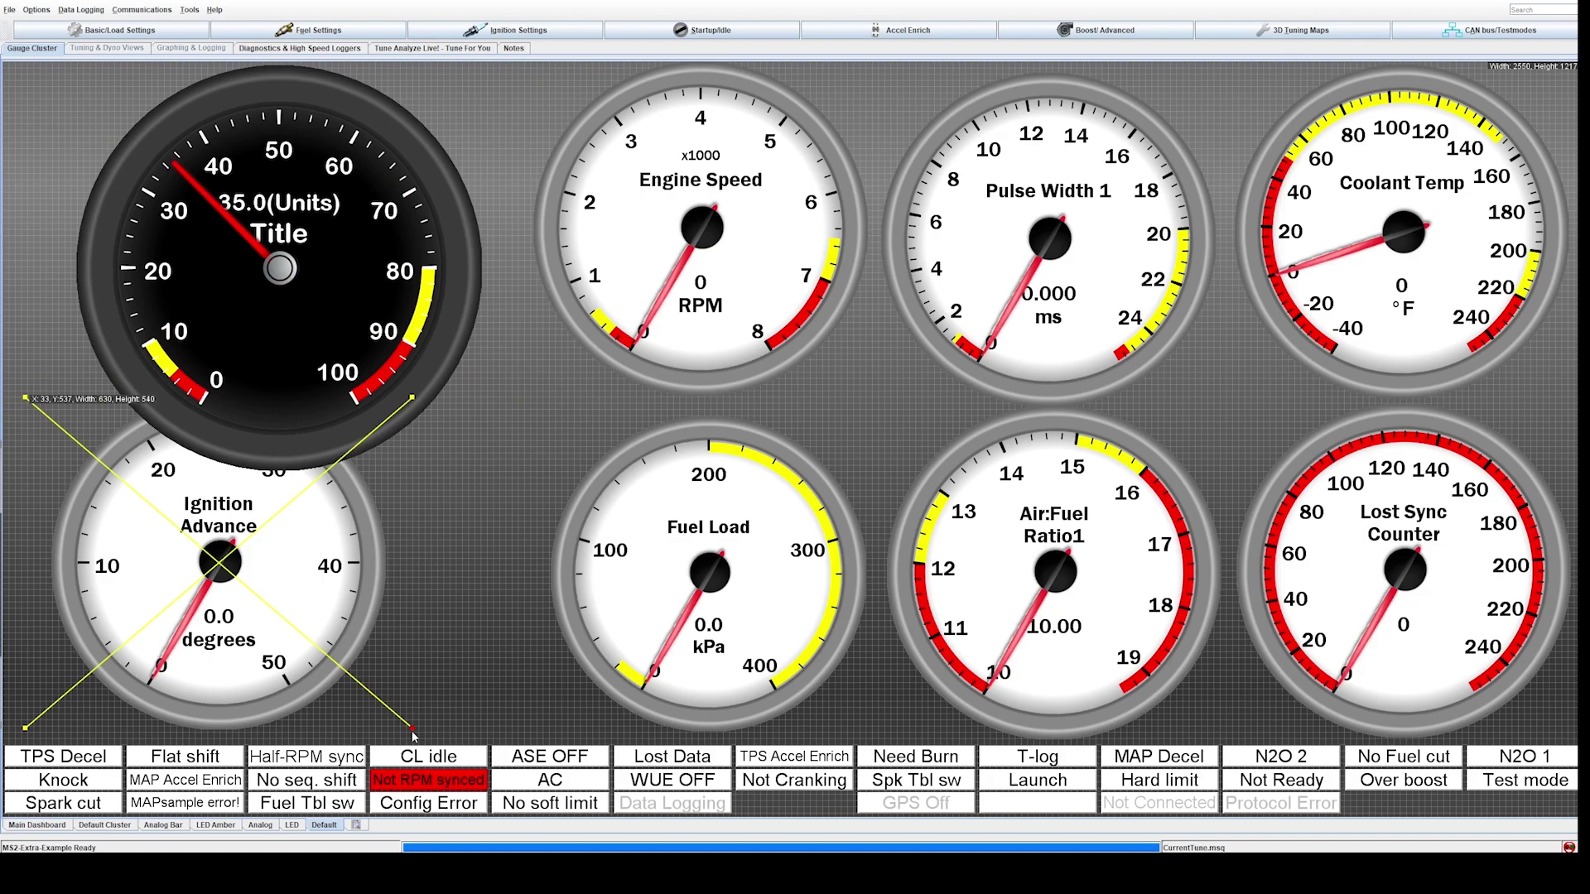
pyautogui.moveTo(412, 730); pyautogui.dragTo(260, 645)
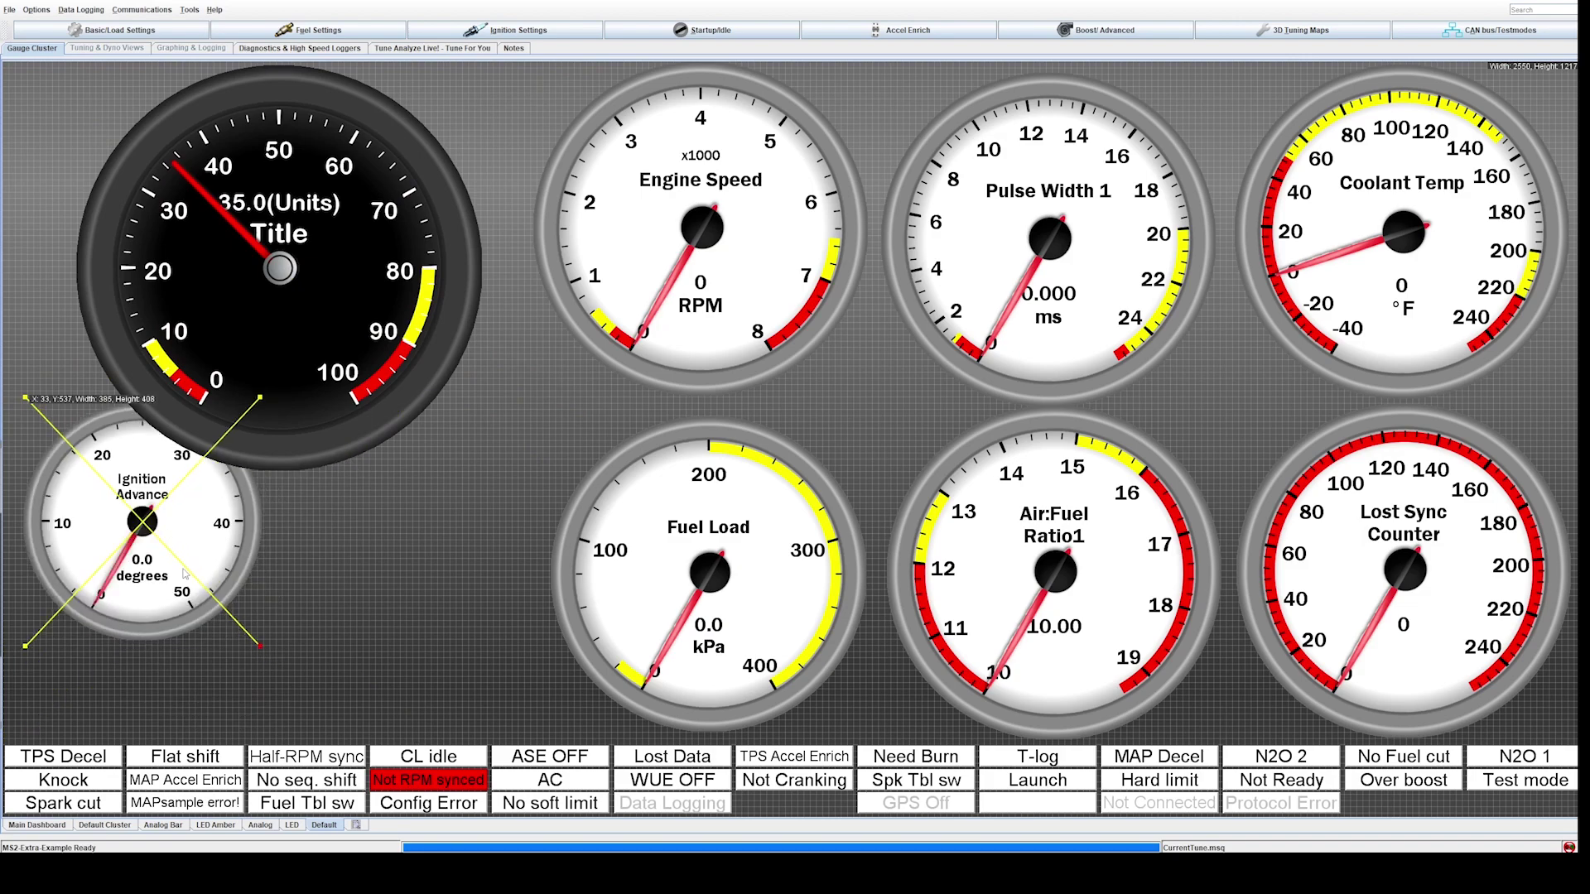
pyautogui.press('Delete')
# Move the black dial down to the left side, enlarge it further, and deselect it
pyautogui.click(278, 306)
pyautogui.moveTo(279, 306); pyautogui.dragTo(223, 449)
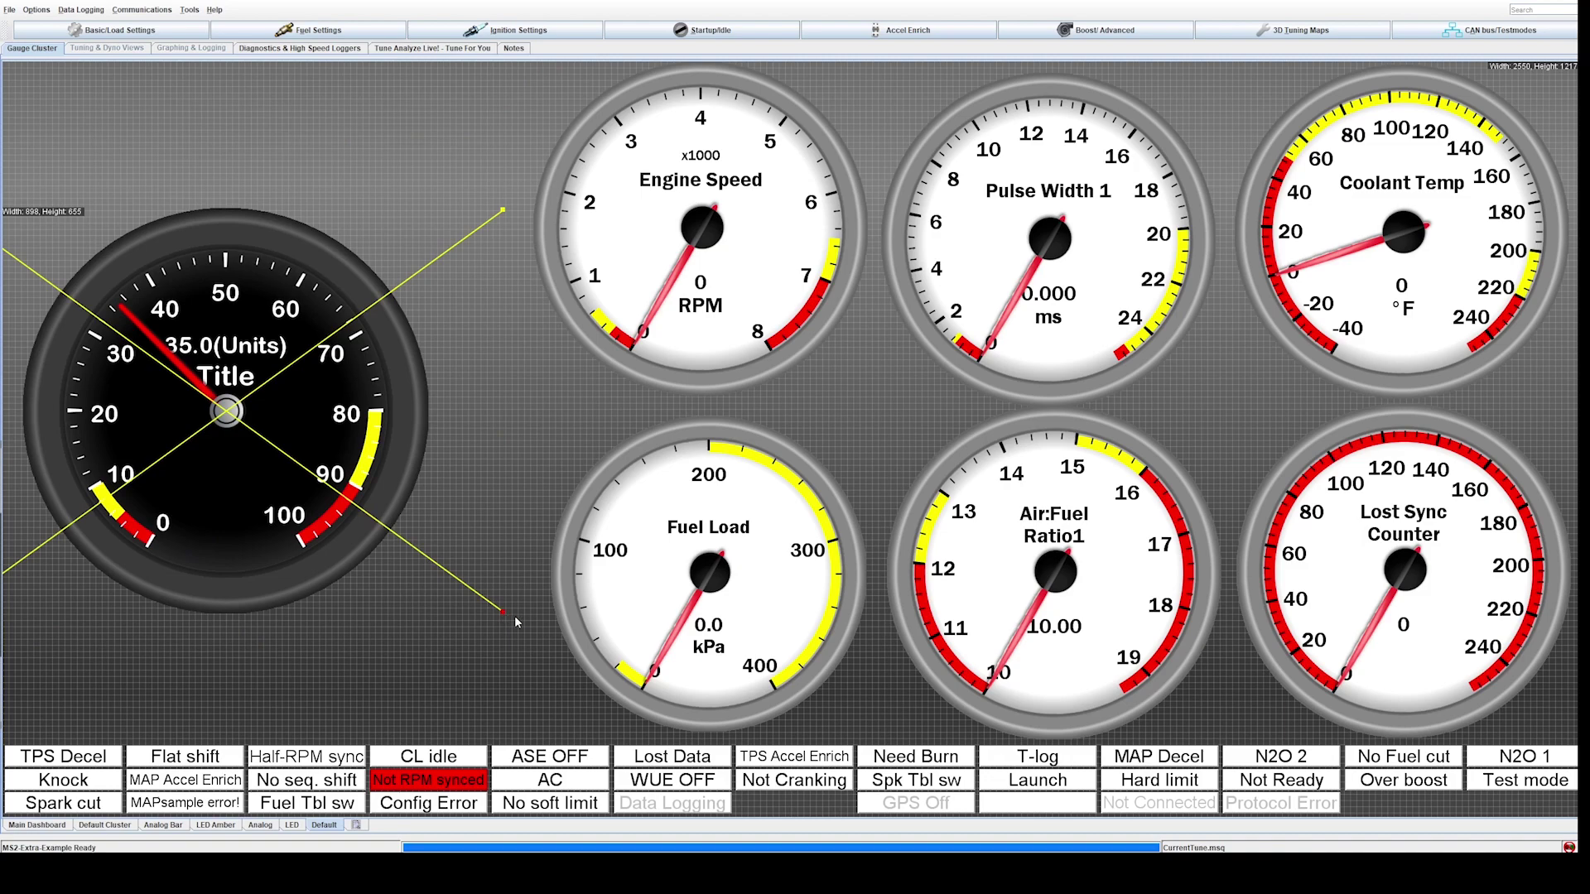
pyautogui.moveTo(503, 612); pyautogui.dragTo(555, 636)
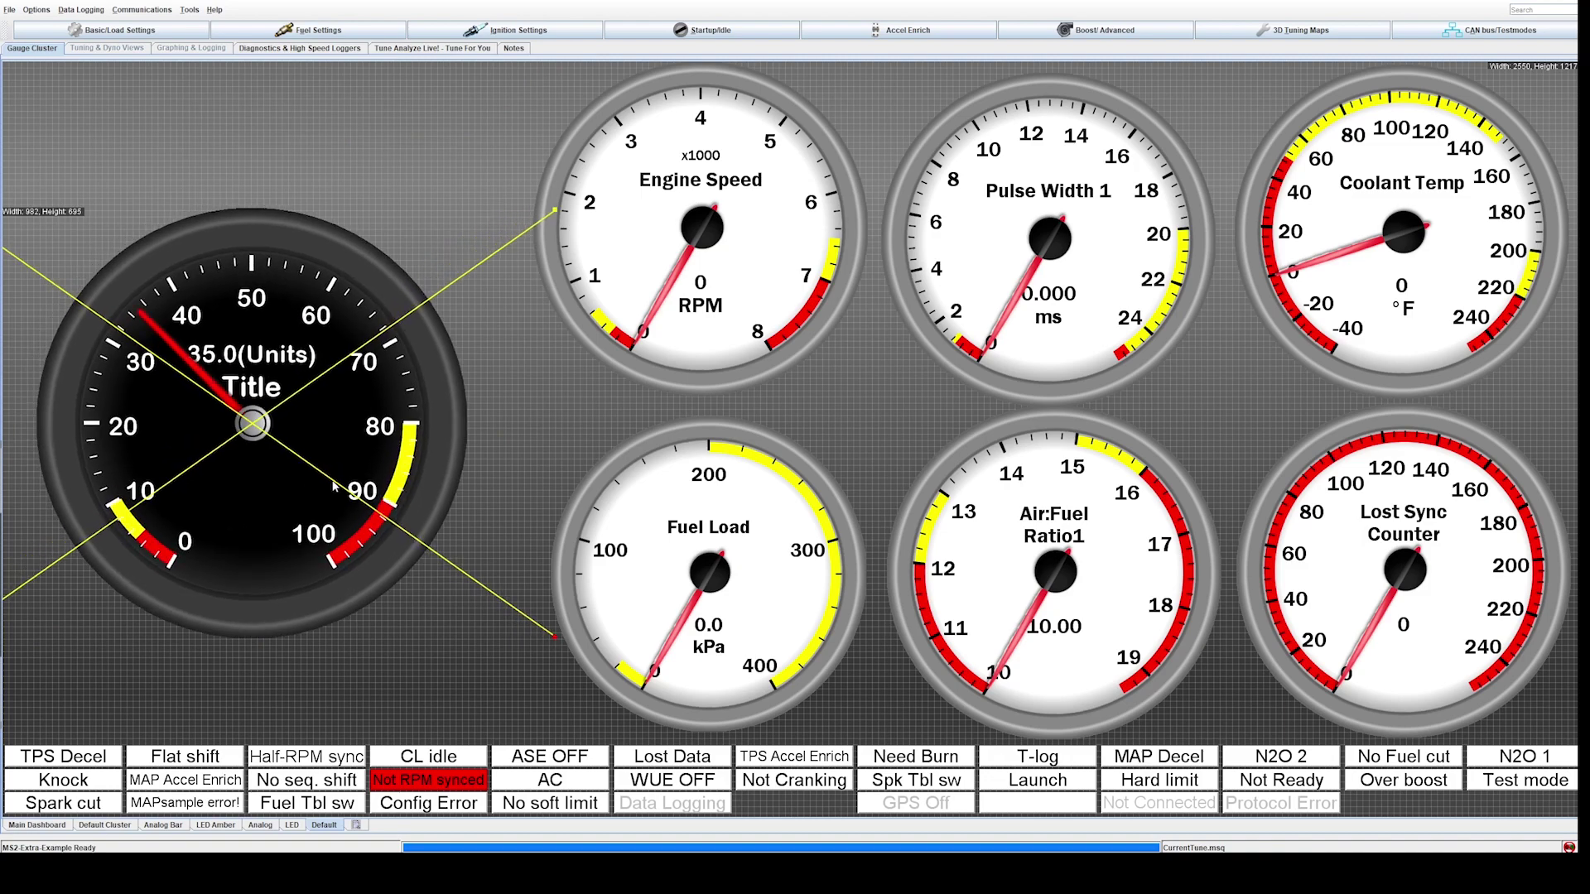
pyautogui.moveTo(333, 487); pyautogui.dragTo(368, 479)
pyautogui.click(534, 394)
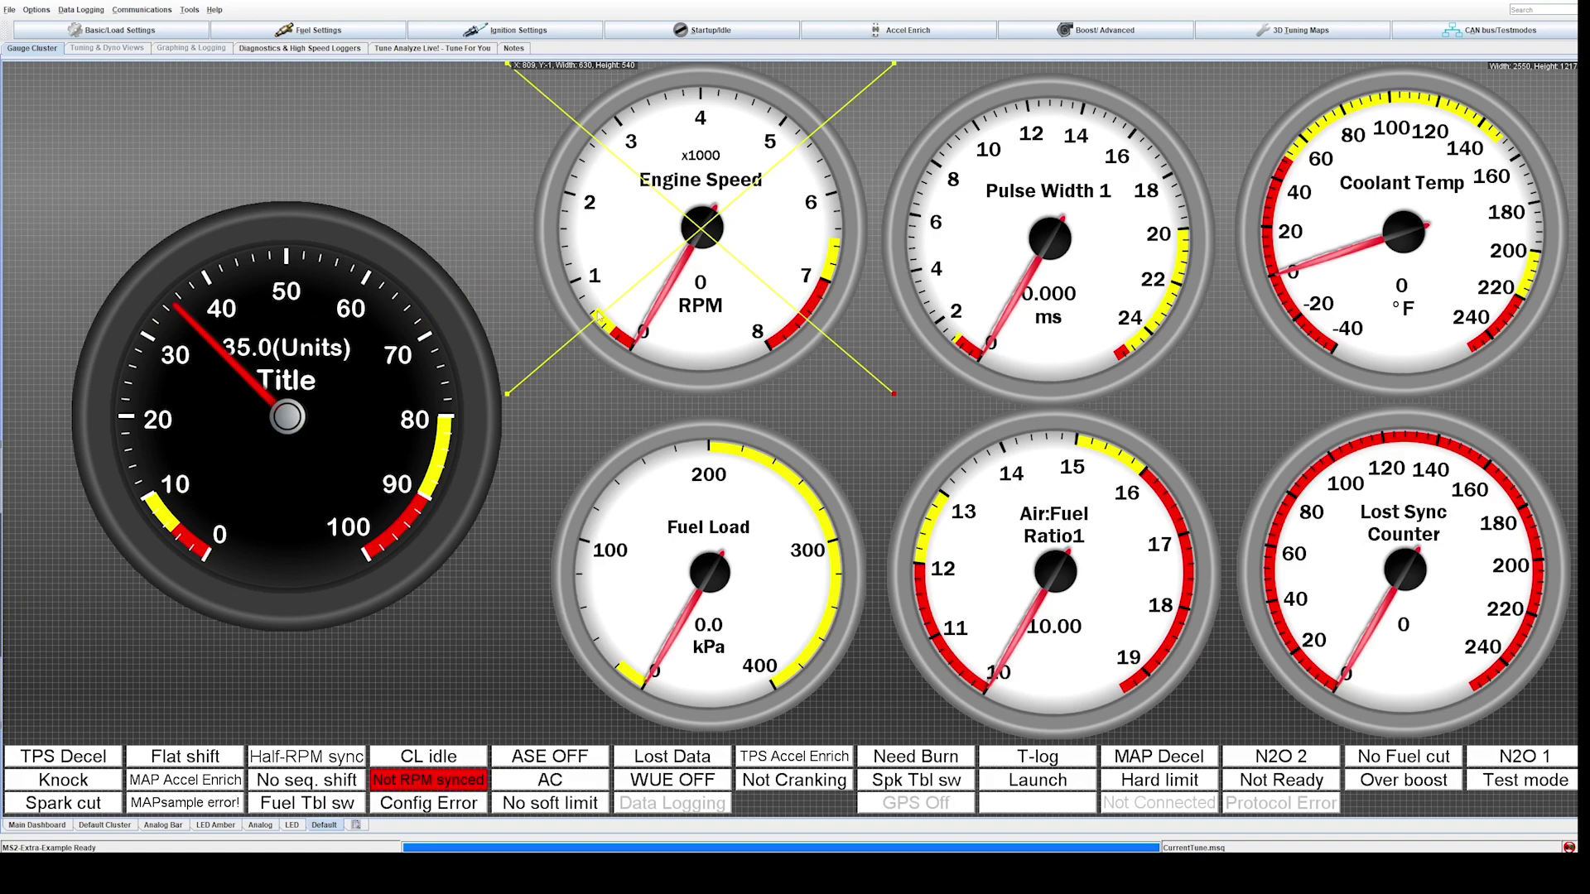
# Open the black dial's Properties Dialog from Dashboard Designer
pyautogui.rightClick(352, 420)
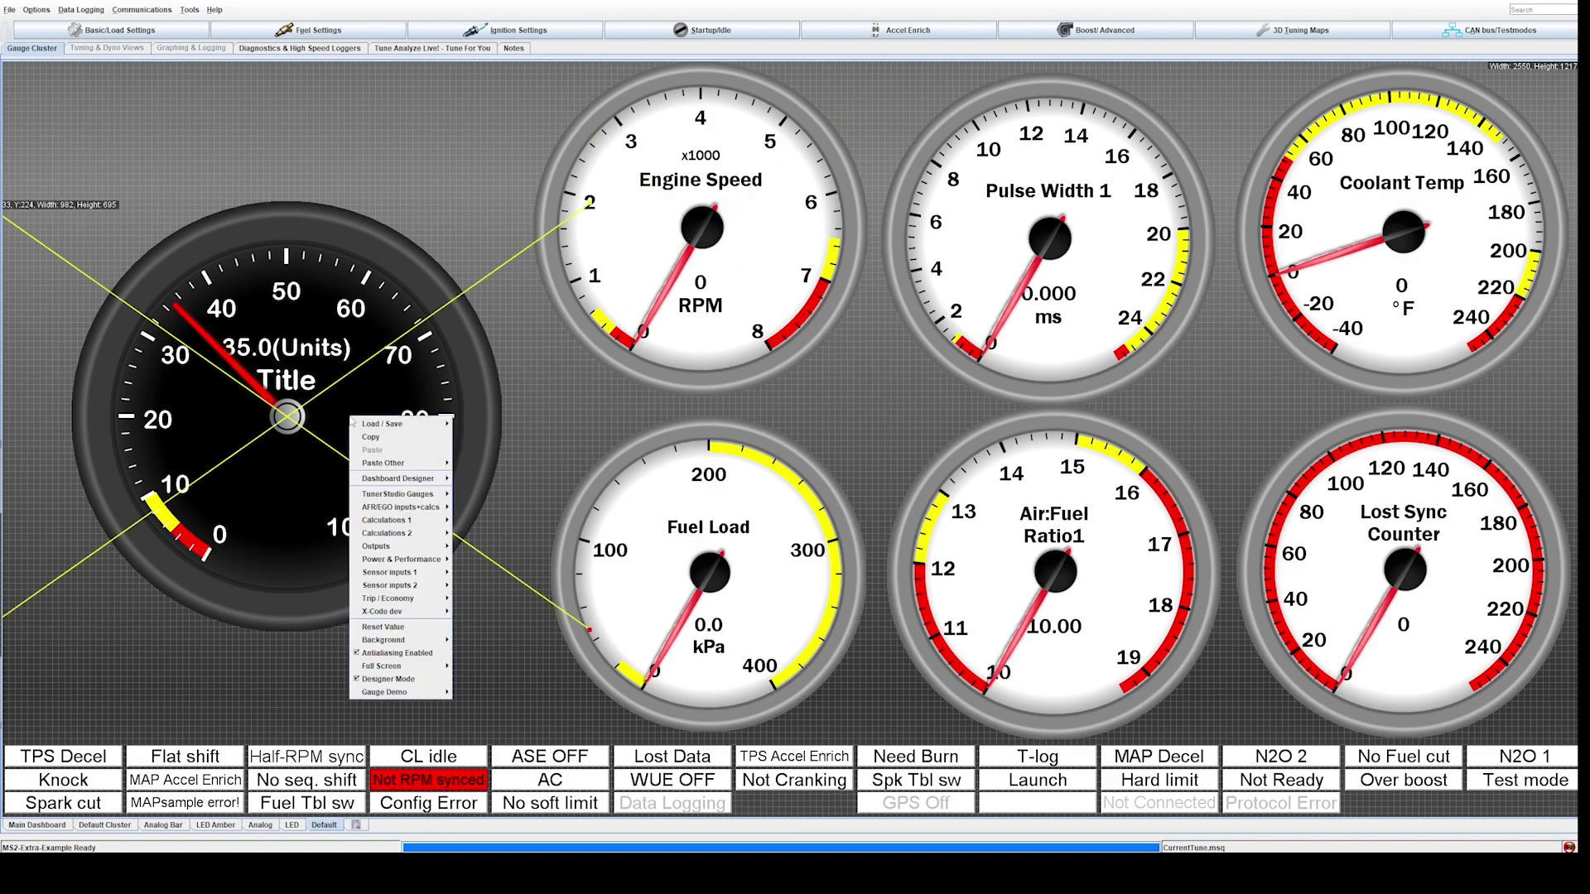
pyautogui.moveTo(400, 484)
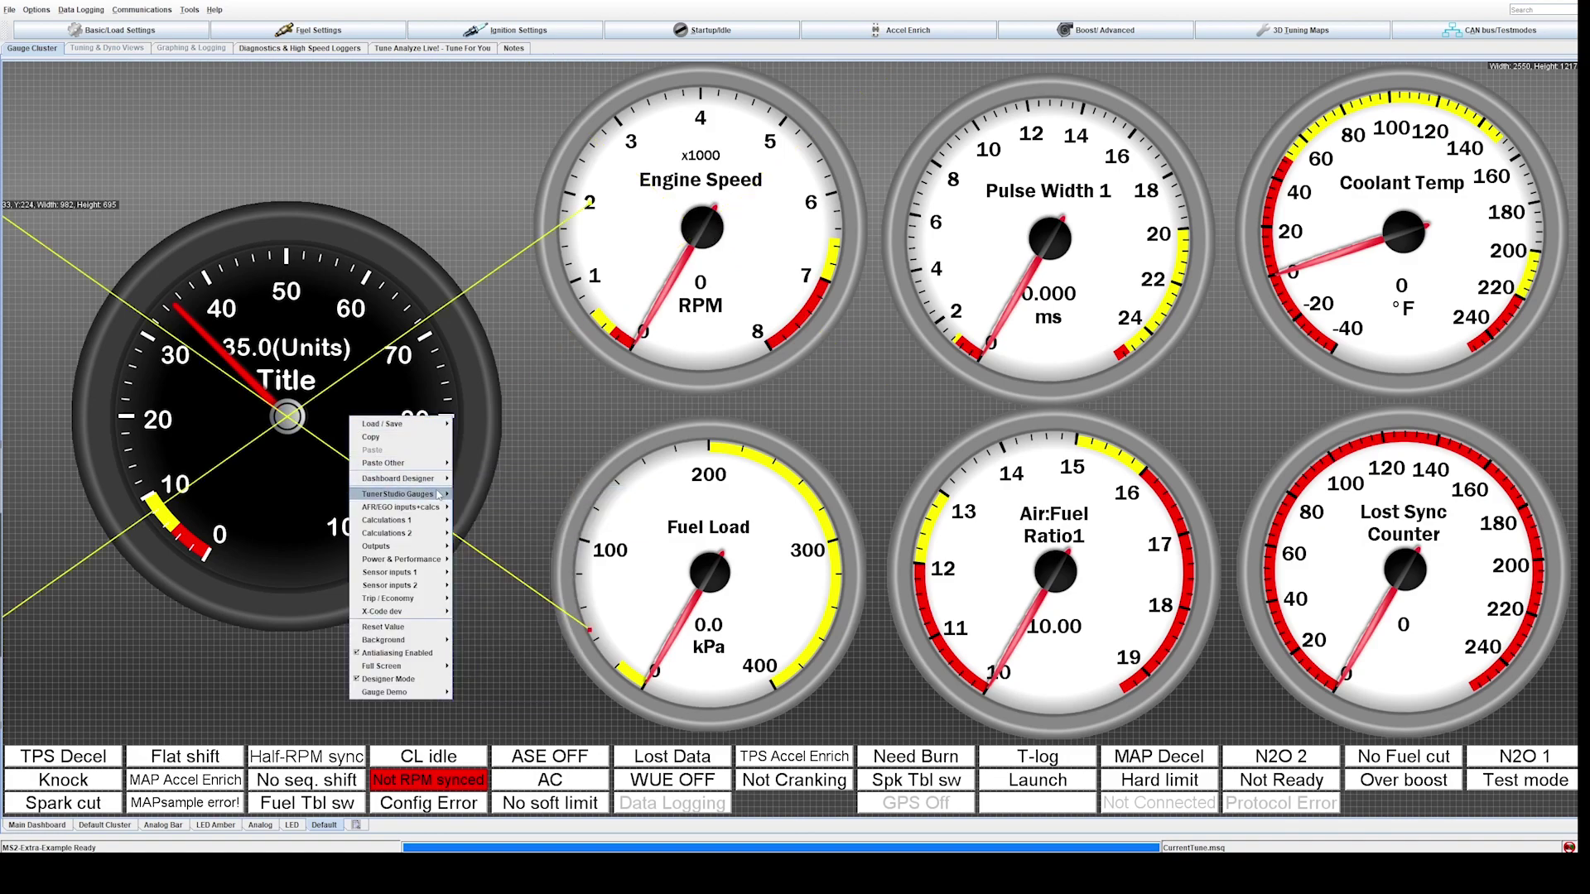
pyautogui.moveTo(496, 485)
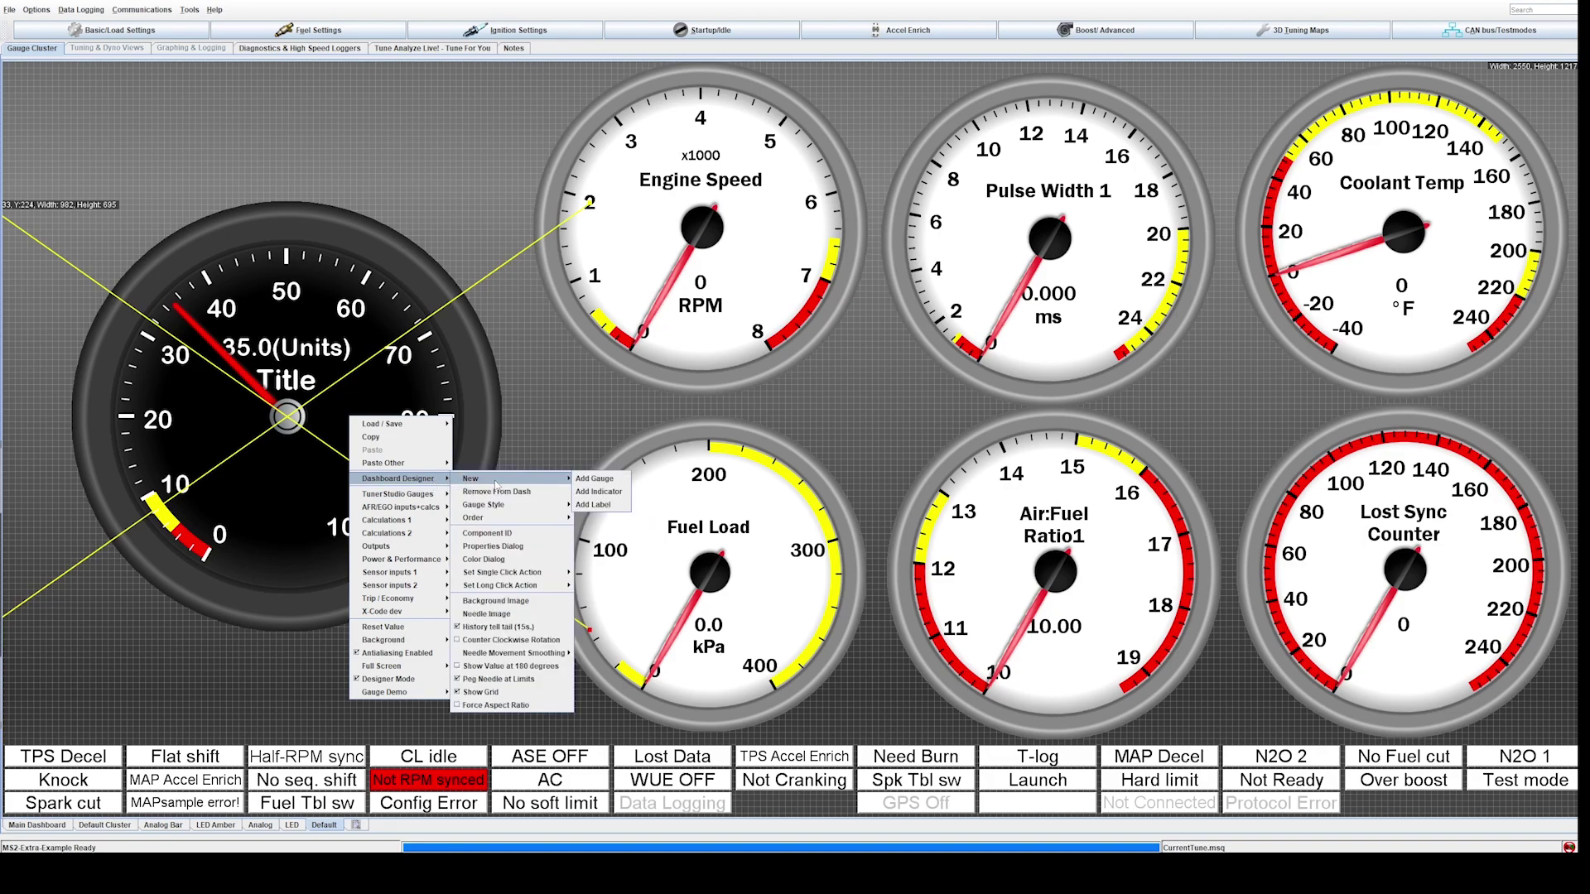
pyautogui.click(497, 547)
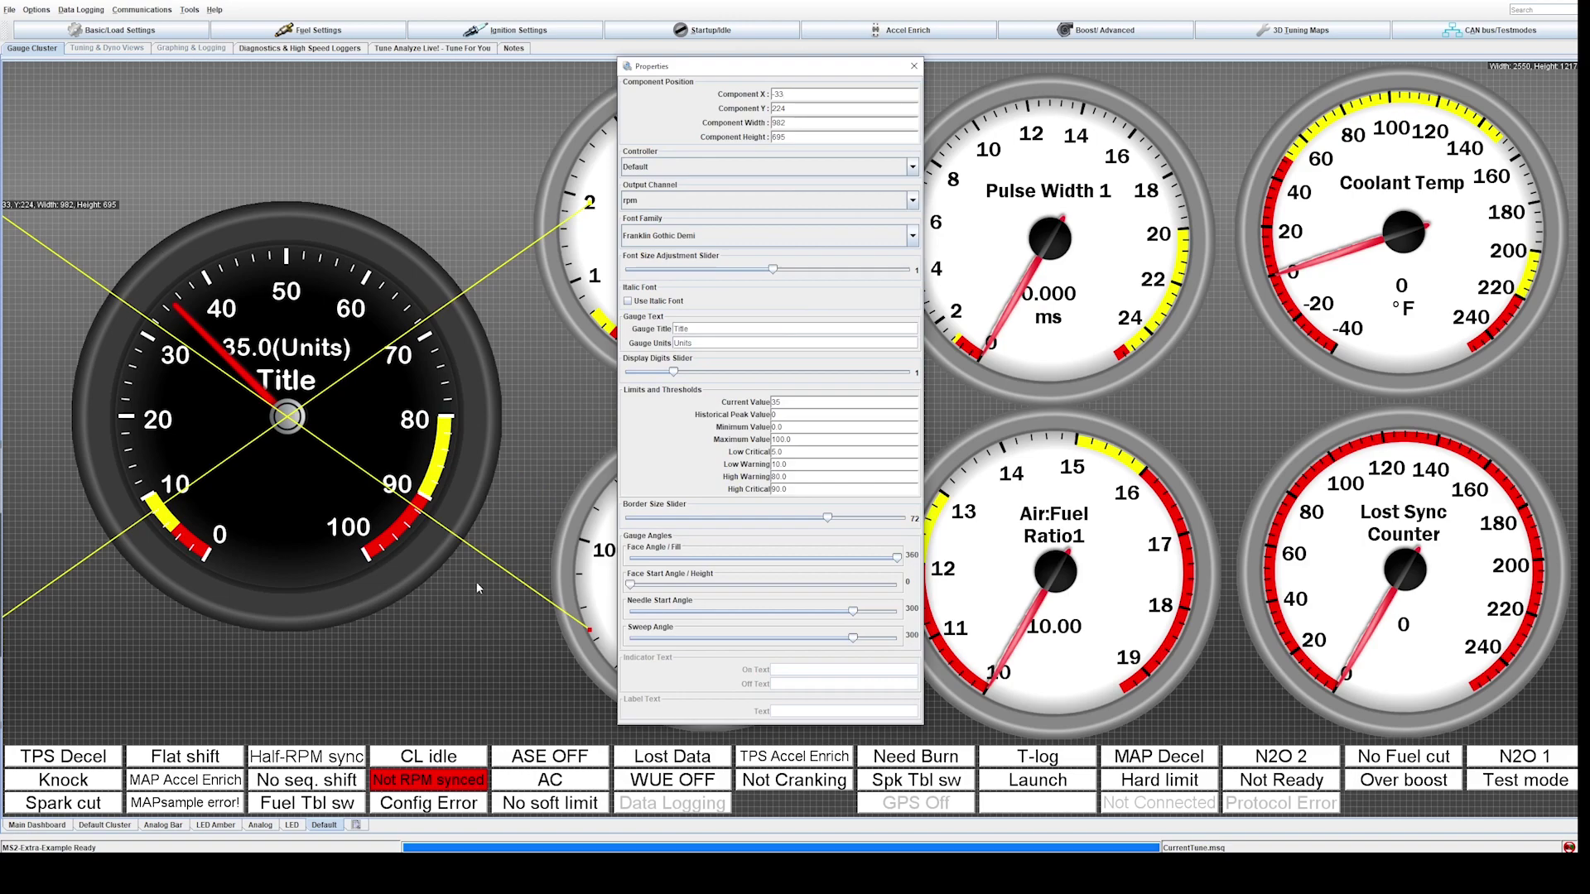
# Review the Component X, Y, Width and Height values, then make the gauge slightly smaller
pyautogui.doubleClick(786, 96)
pyautogui.doubleClick(799, 109)
pyautogui.click(785, 123)
pyautogui.moveTo(787, 137); pyautogui.dragTo(781, 137)
pyautogui.click(613, 650)
pyautogui.moveTo(614, 650); pyautogui.dragTo(589, 645)
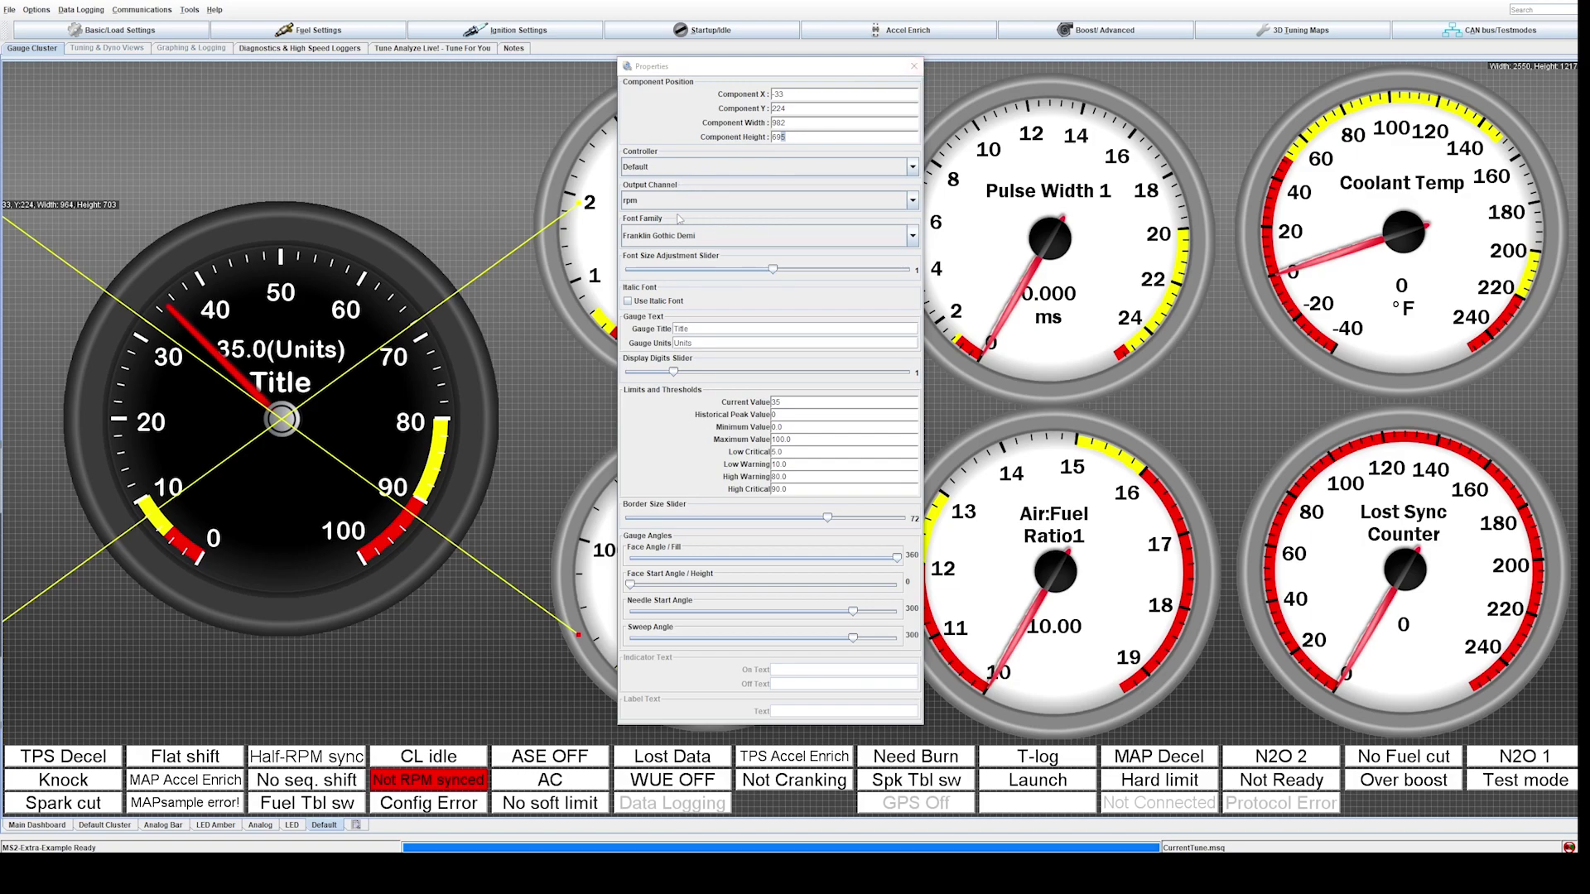
# Set the gauge's output channel to boostpsig and adjust the font size of its reading and title
pyautogui.click(913, 200)
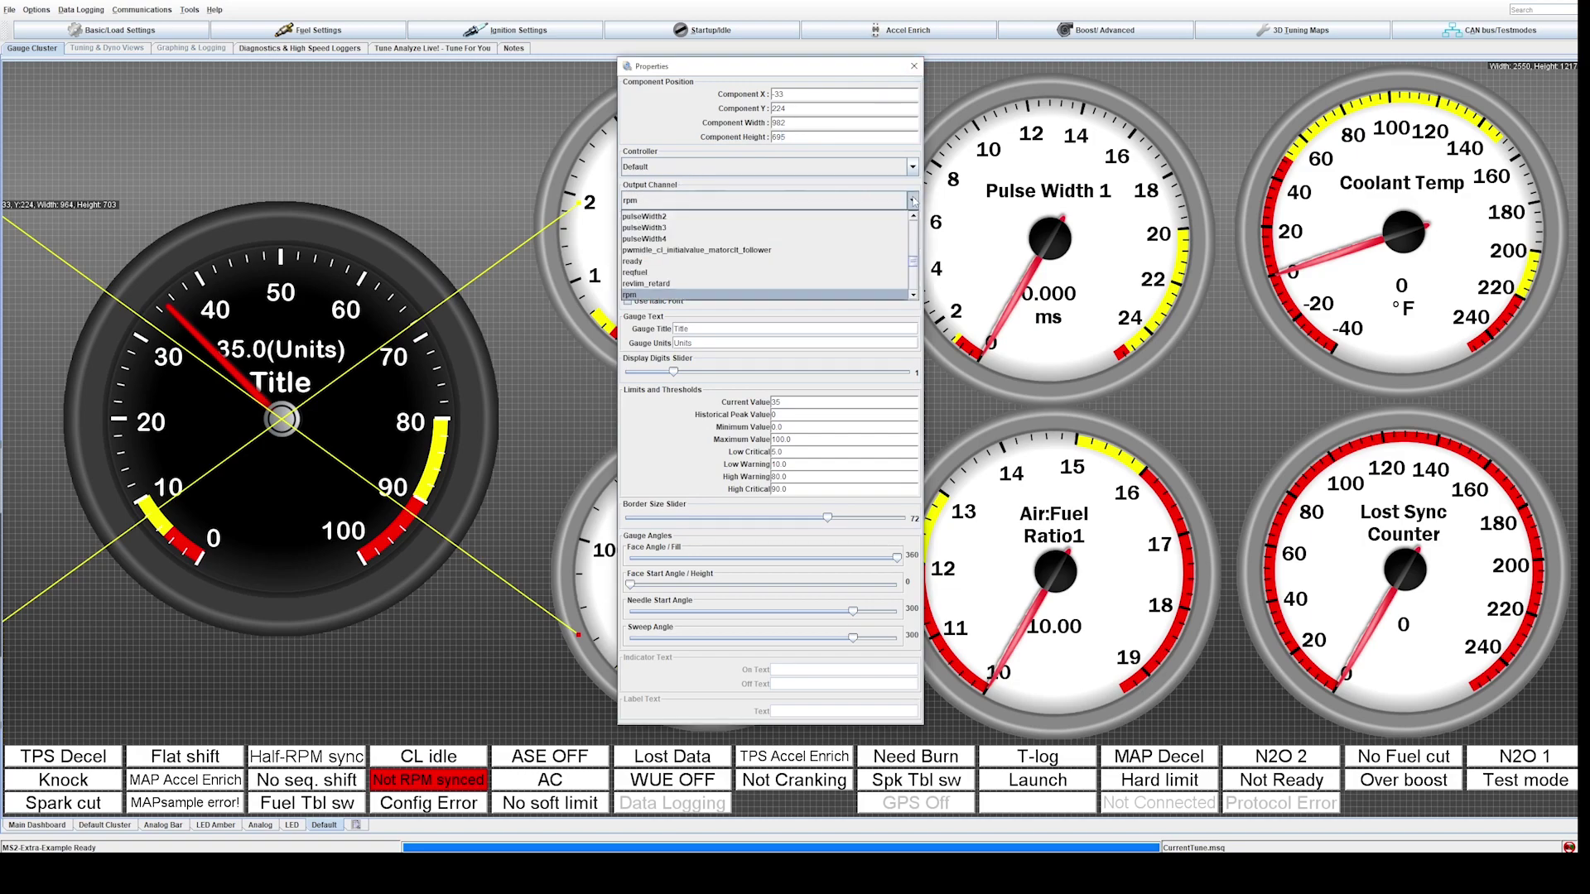
pyautogui.scroll(-15, 722, 286)
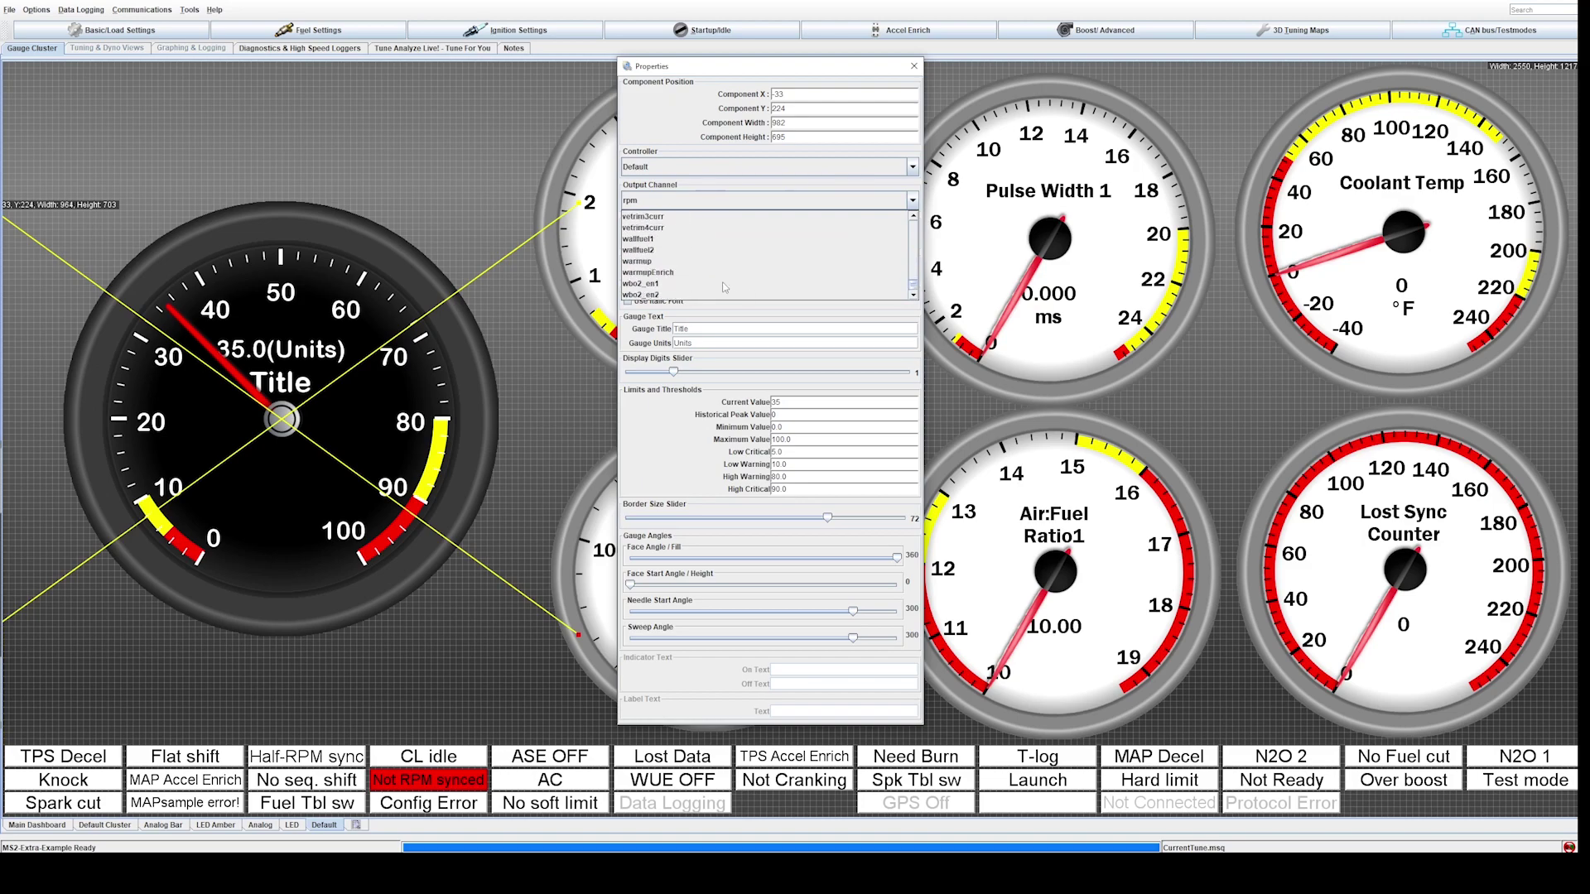
pyautogui.scroll(10, 727, 286)
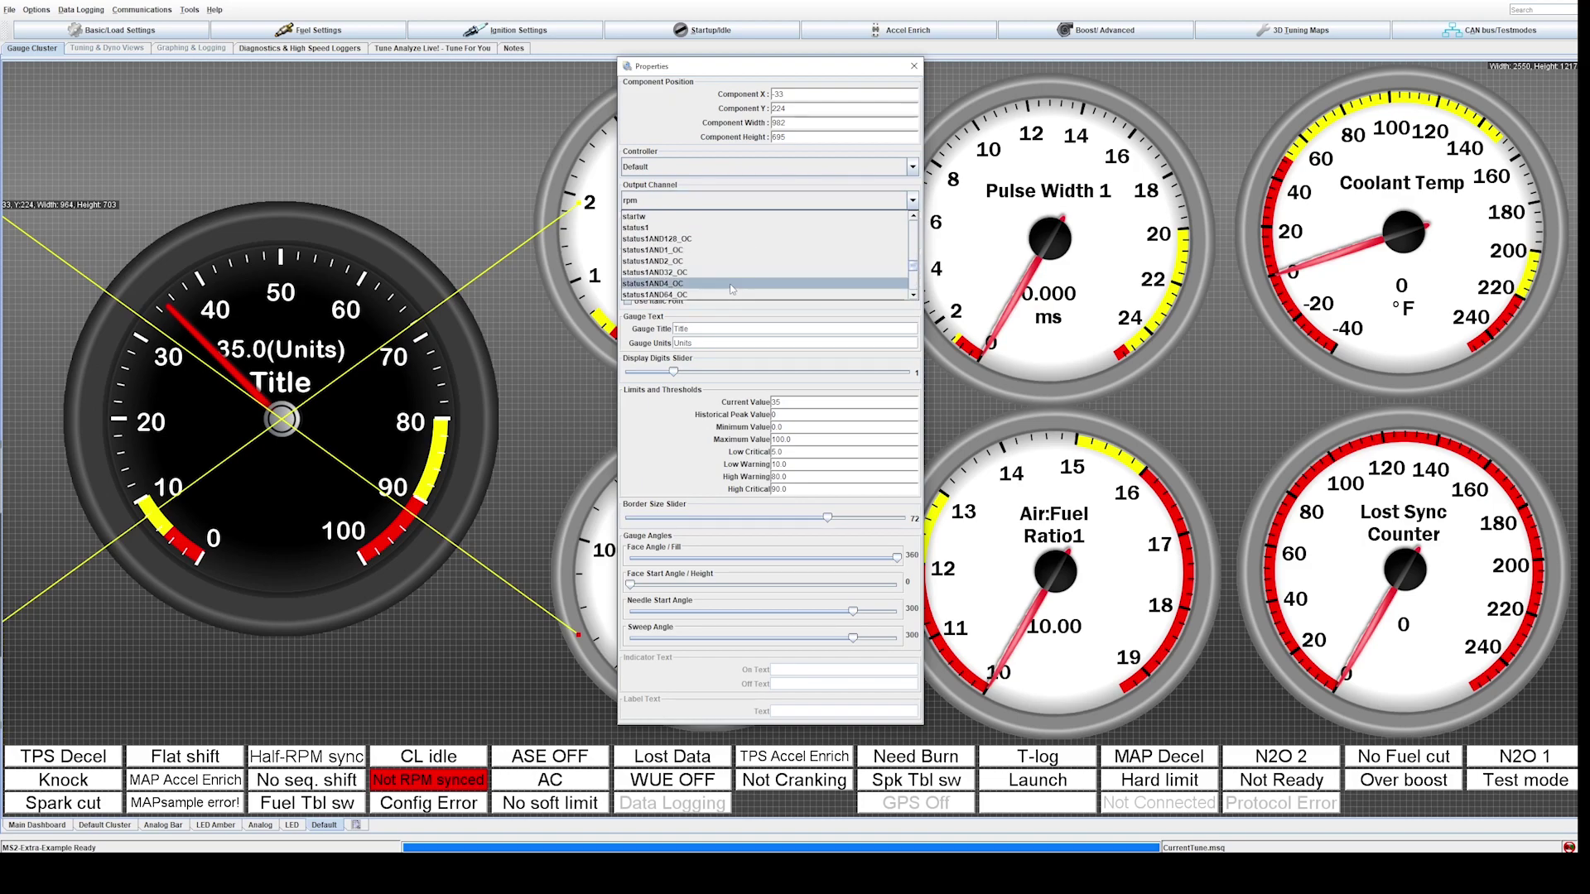
pyautogui.scroll(10, 735, 288)
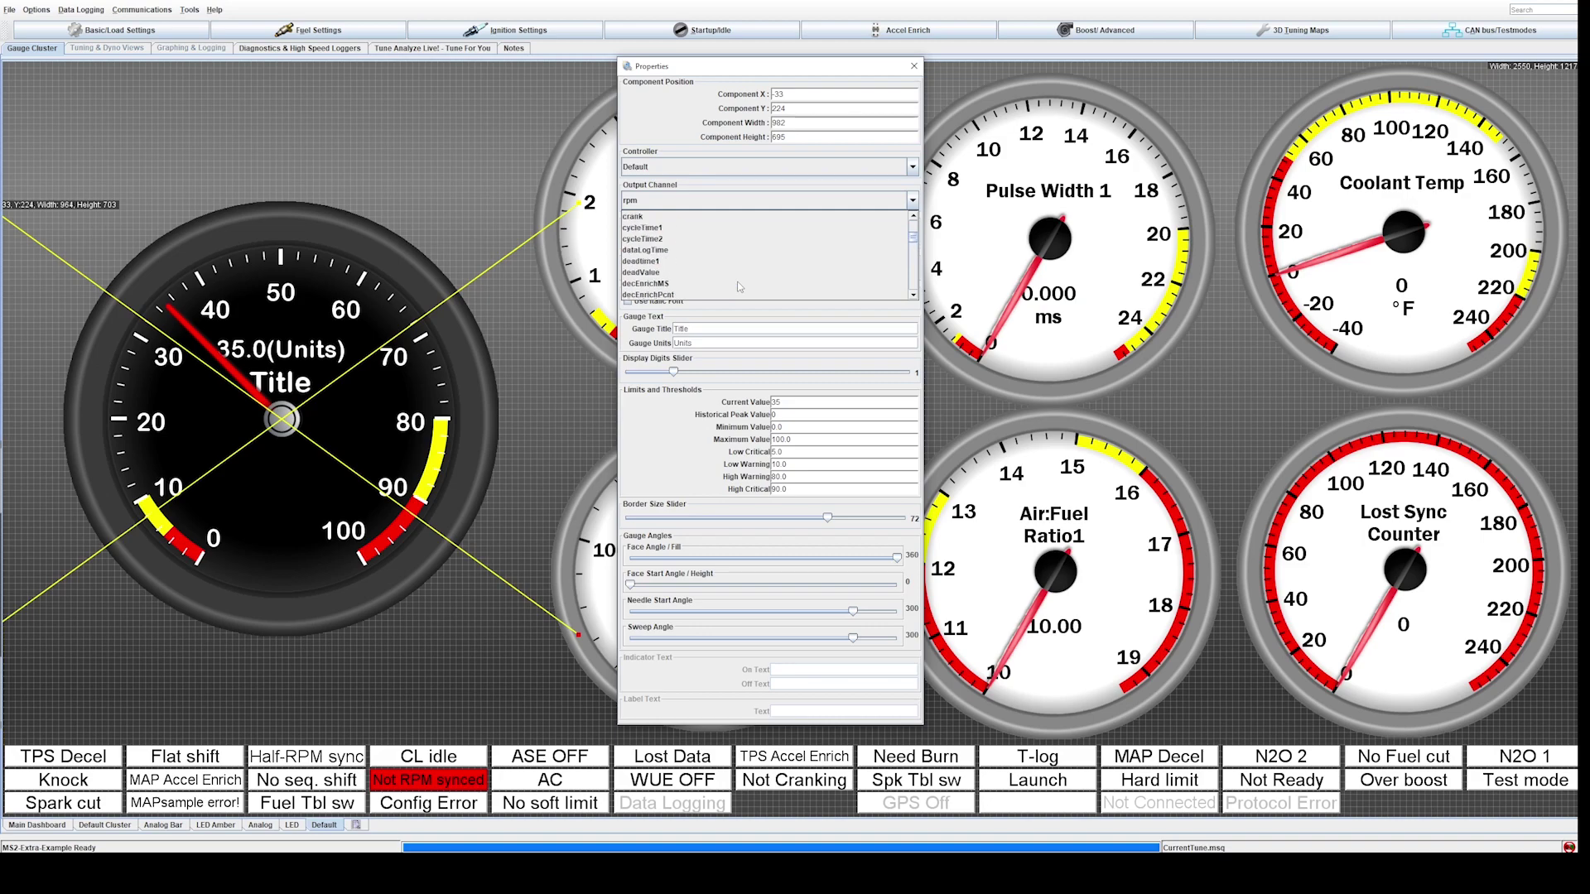
pyautogui.scroll(8, 739, 288)
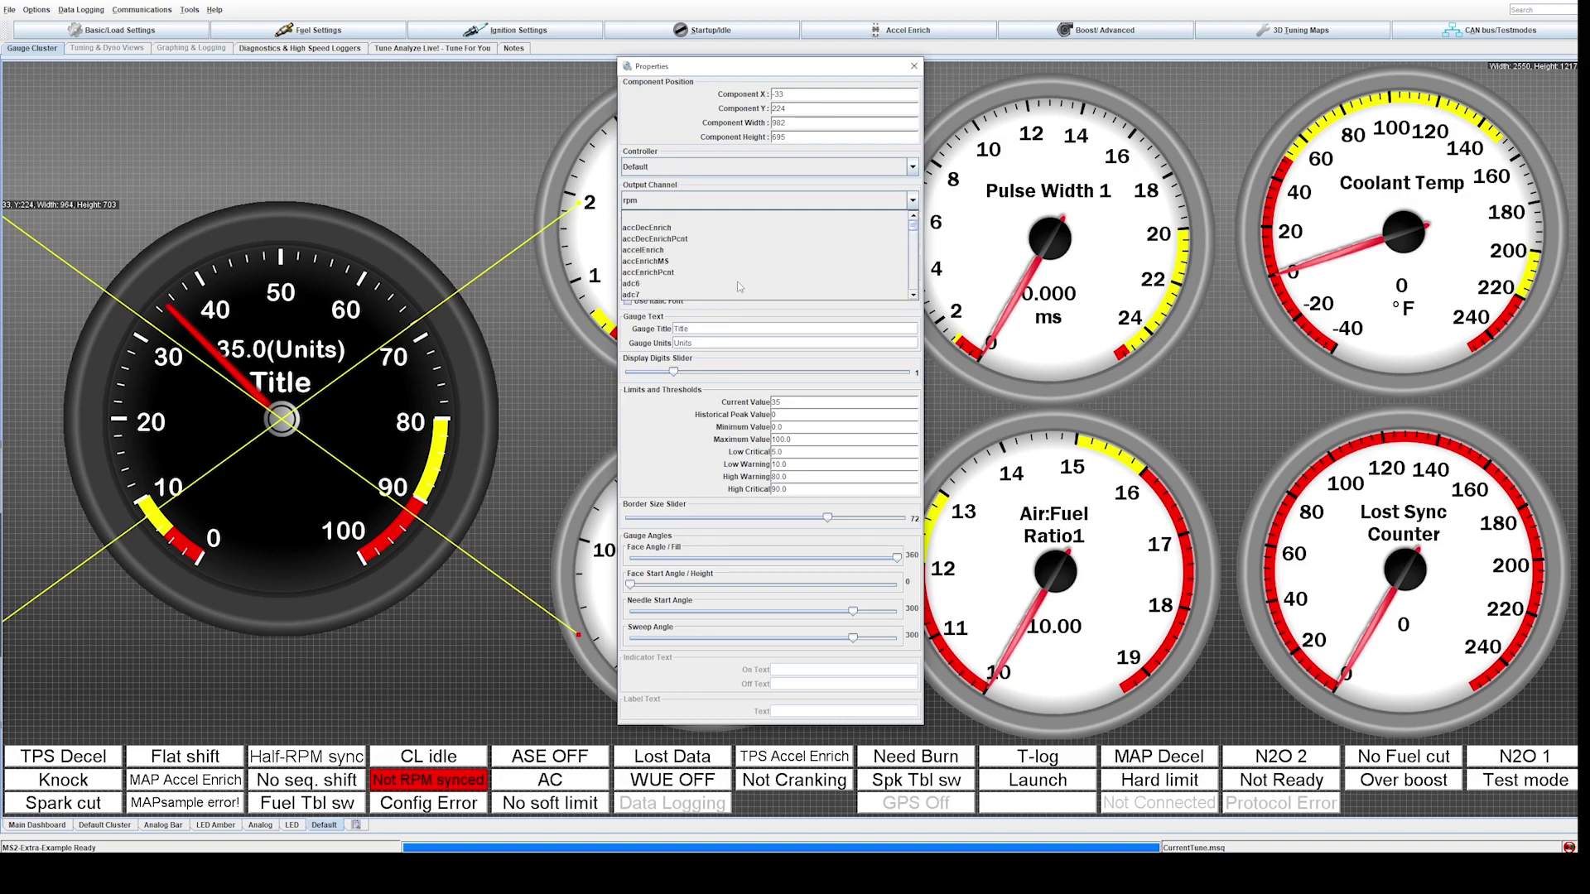
pyautogui.scroll(-5, 737, 286)
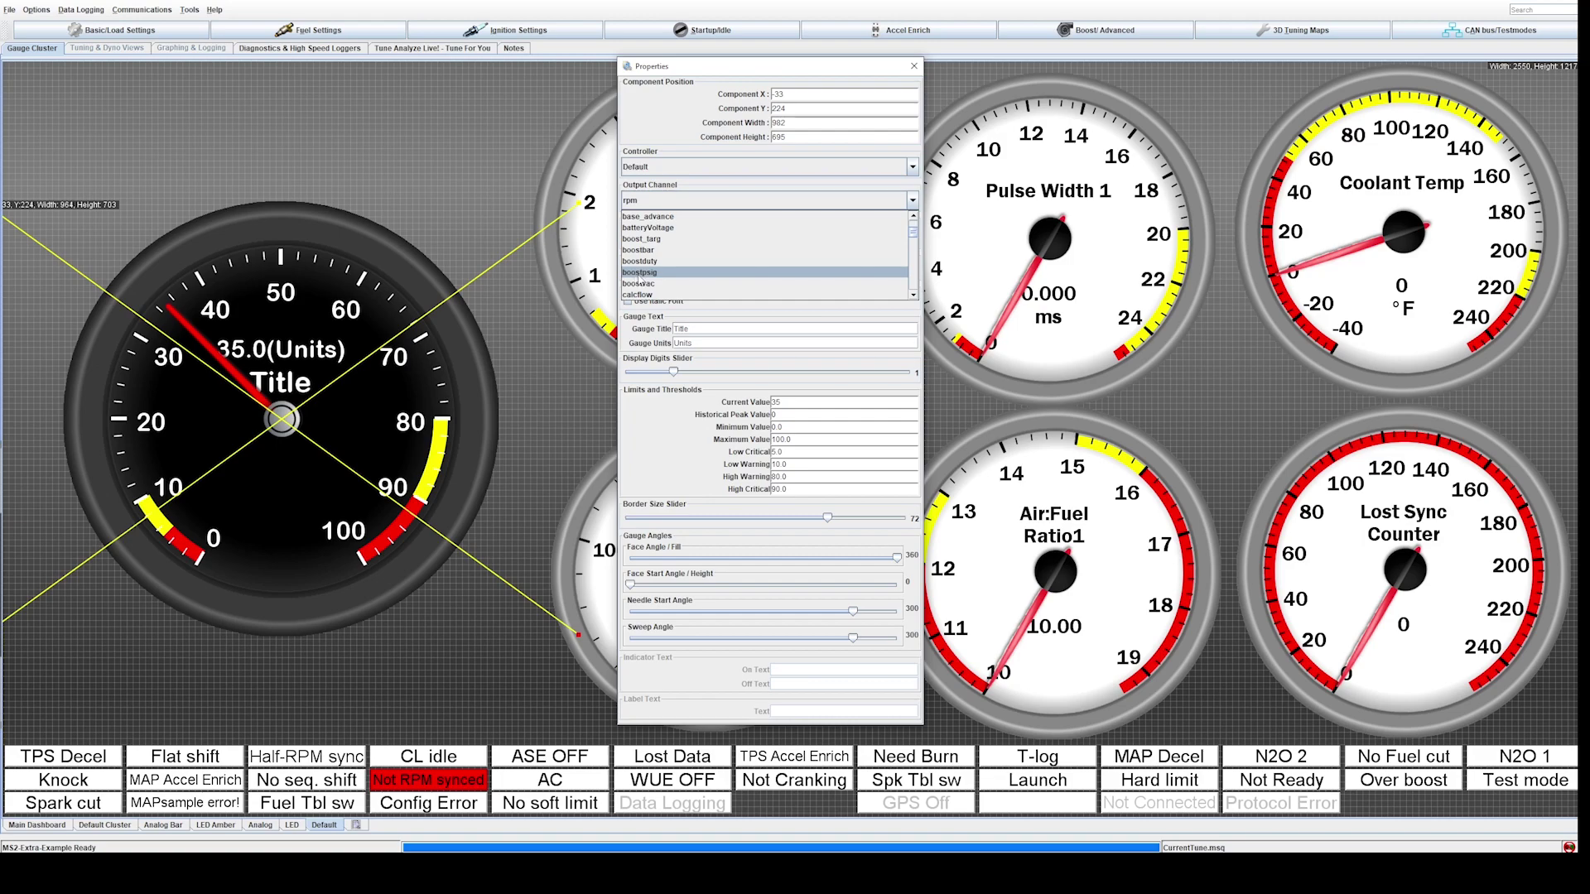
pyautogui.click(644, 273)
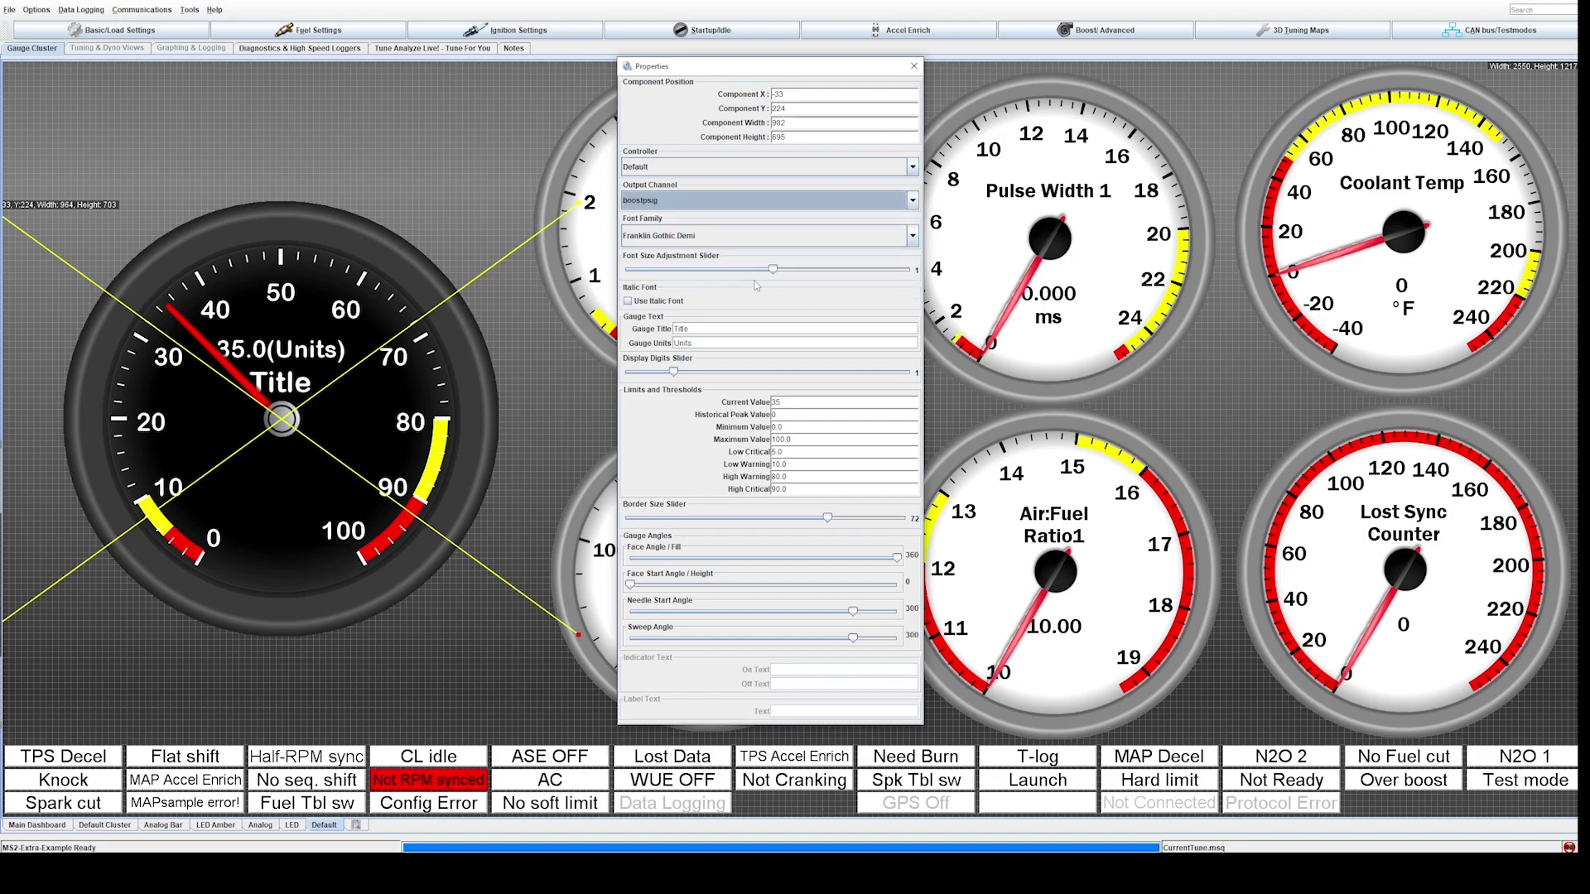
pyautogui.moveTo(775, 276)
pyautogui.mouseDown()
pyautogui.moveTo(721, 276)
pyautogui.moveTo(793, 276)
pyautogui.moveTo(756, 276)
pyautogui.mouseUp()
# Try italic text and turn it back off, then title the gauge BOOST
pyautogui.click(631, 301)
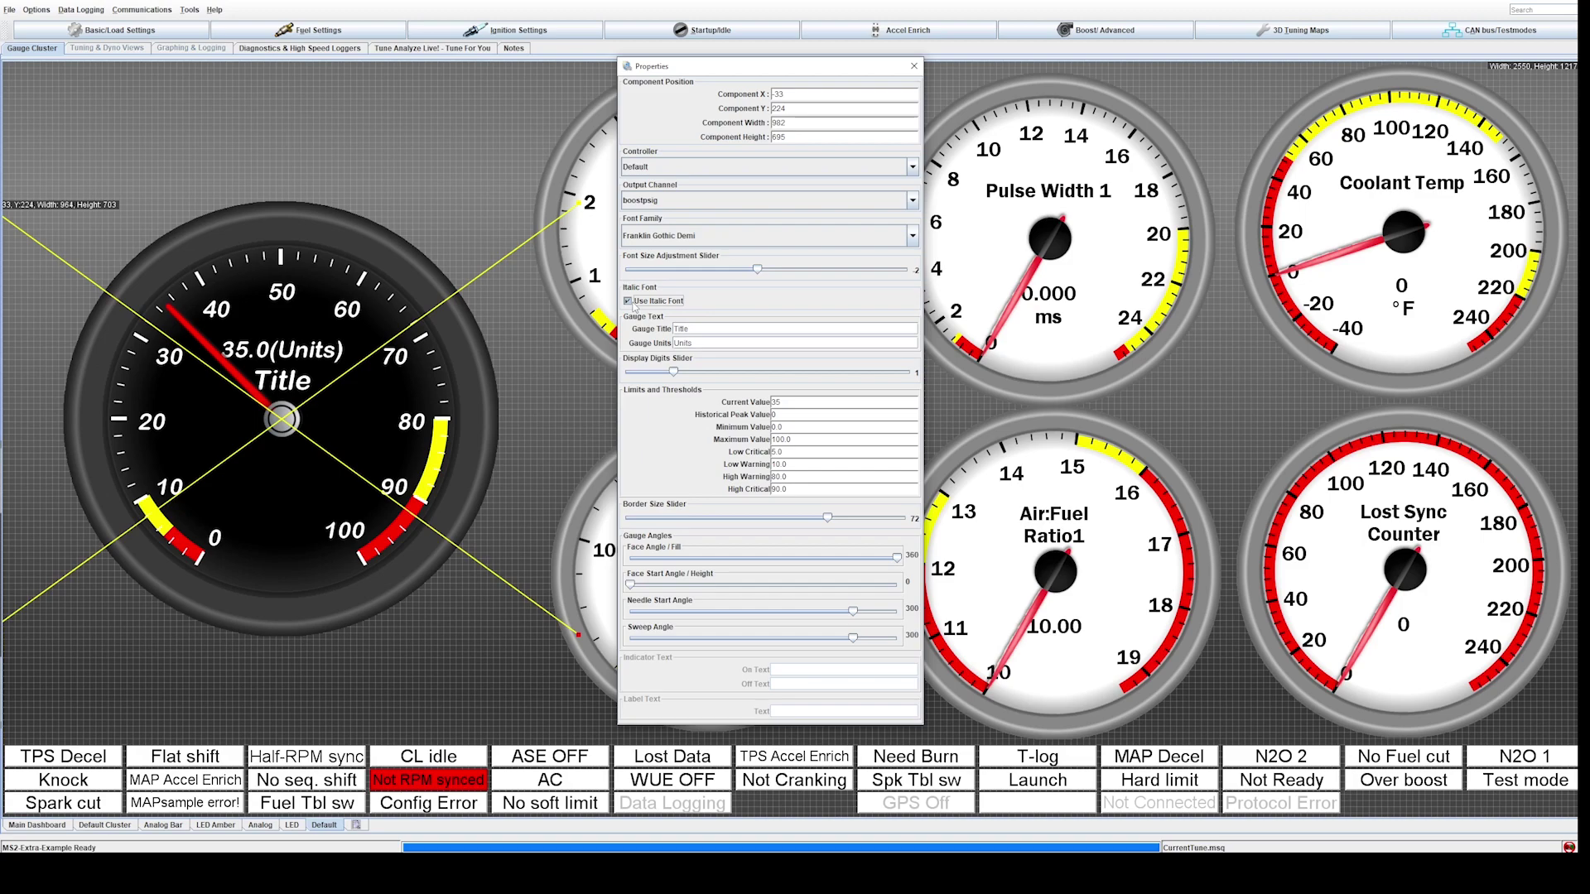
pyautogui.click(631, 302)
pyautogui.click(732, 328)
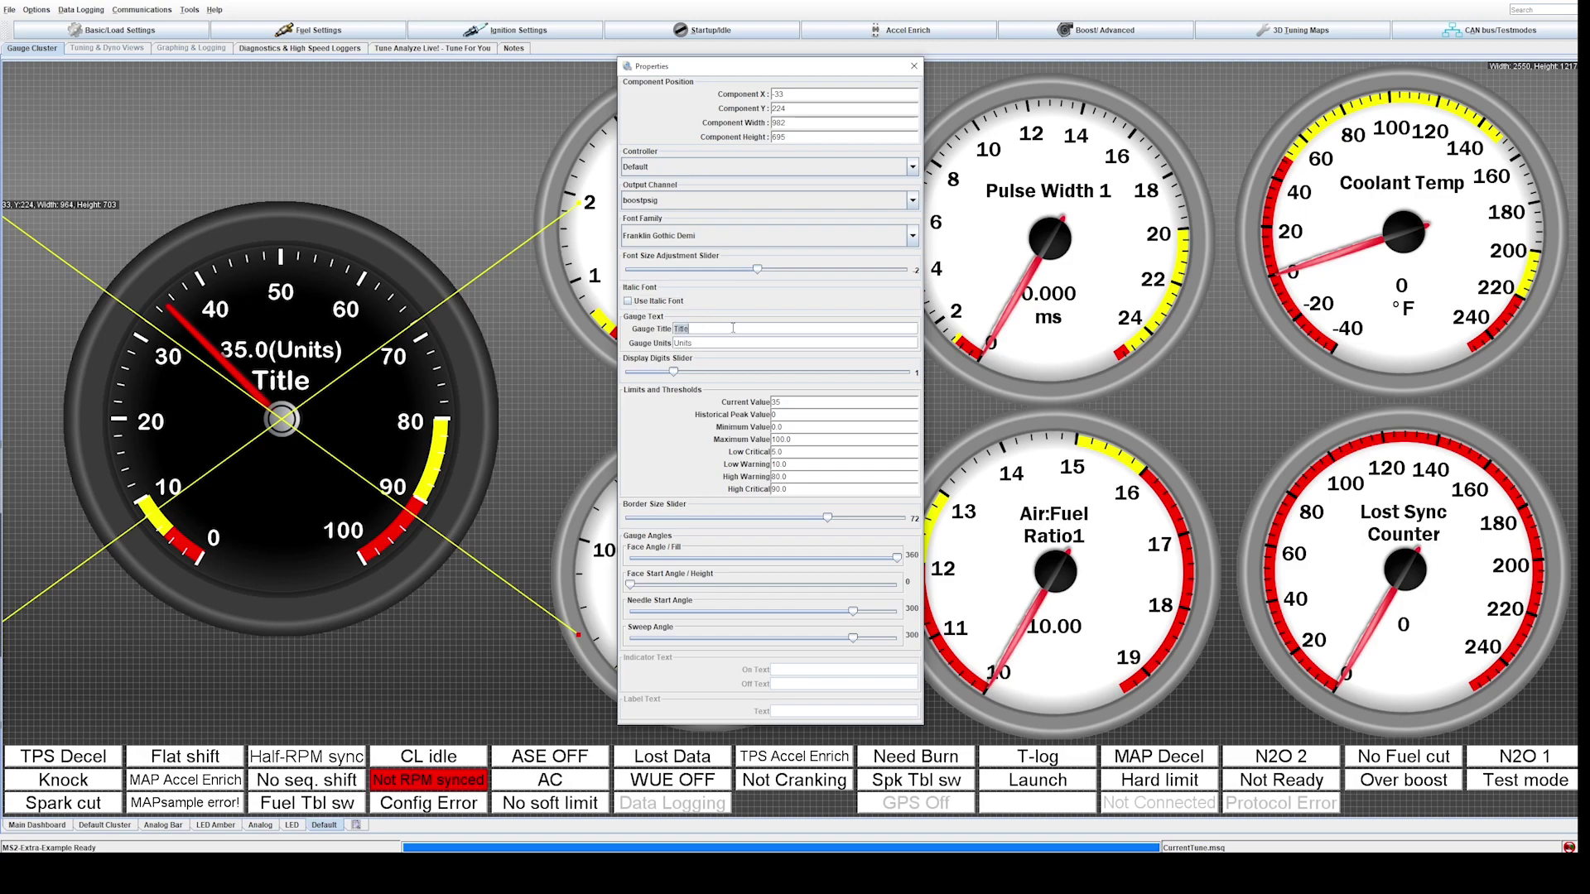
pyautogui.write('BOOST')
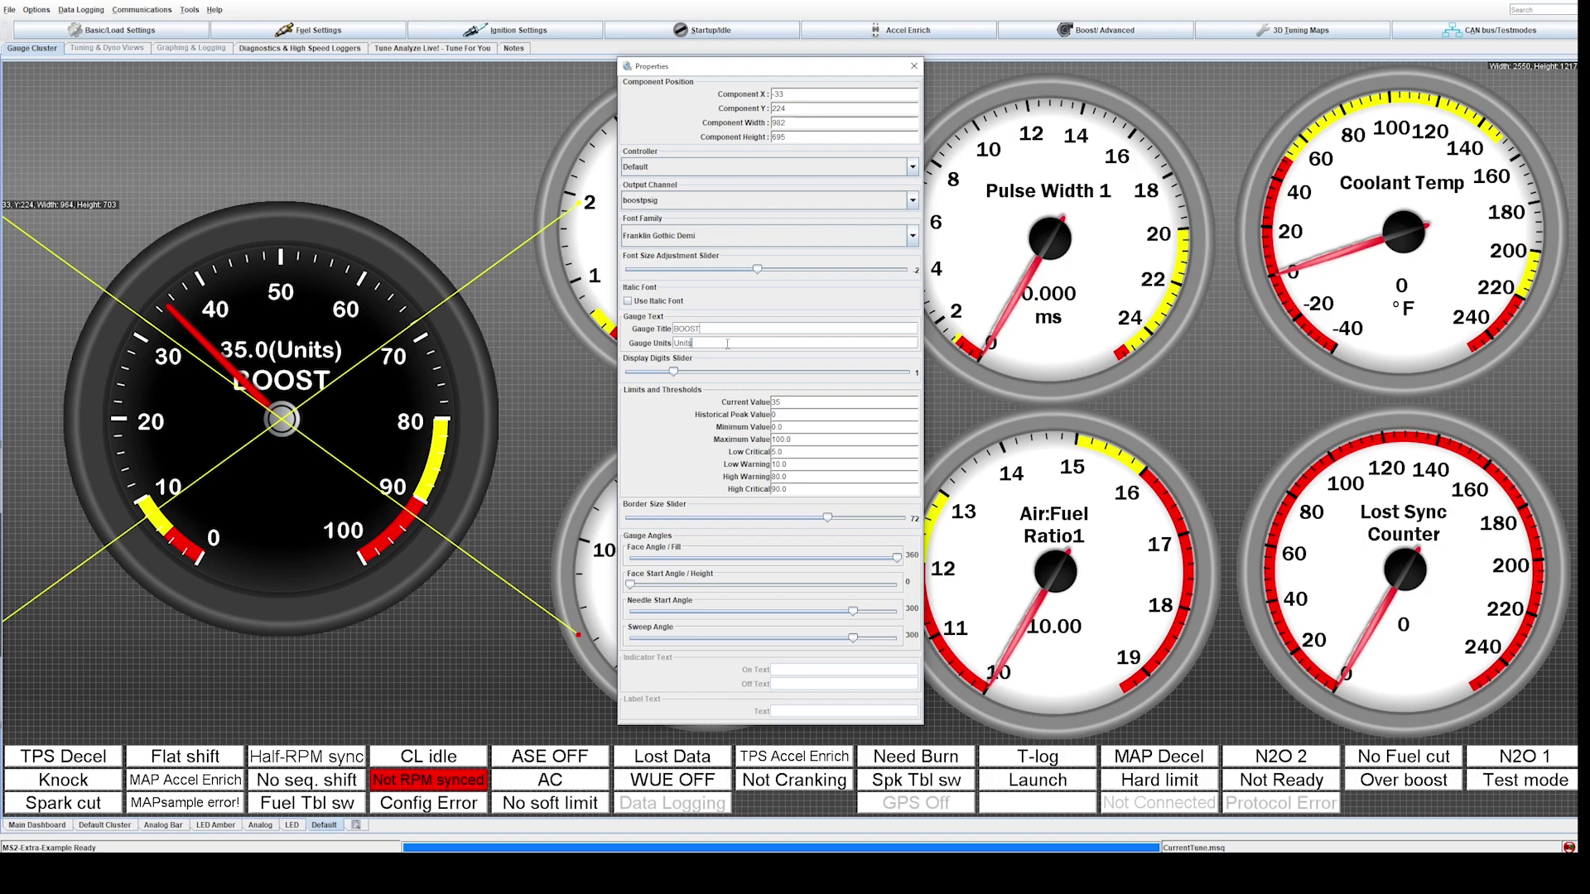
# Set the gauge units to PSIG and Display Digits to 0
pyautogui.click(727, 343)
pyautogui.write('OSU')
pyautogui.press('BackSpace')
pyautogui.press('BackSpace')
pyautogui.press('BackSpace')
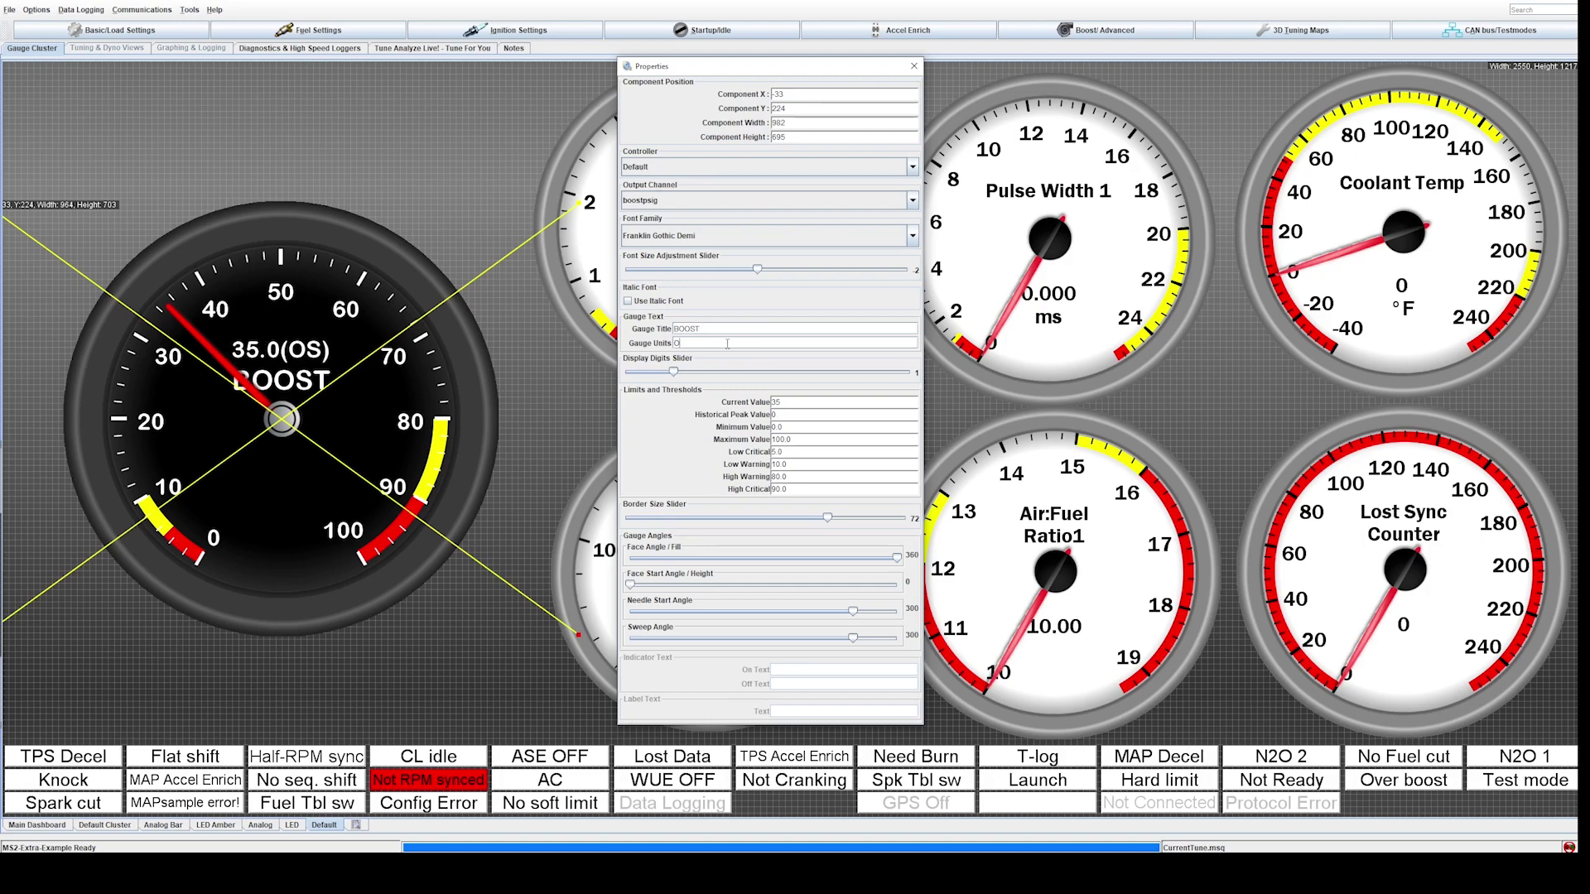
pyautogui.write('PSIG')
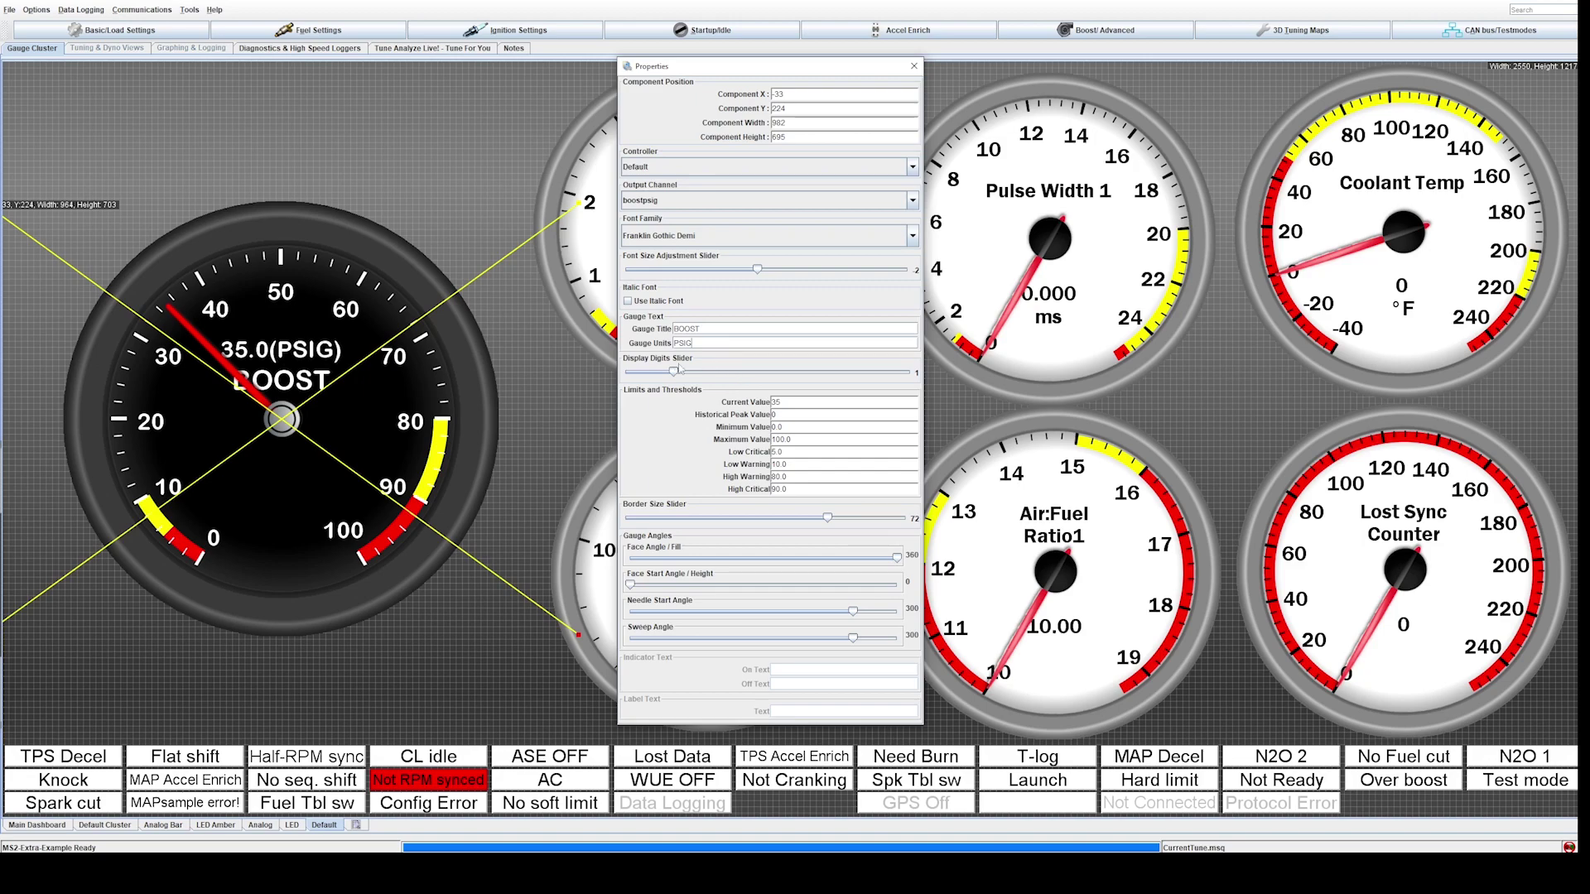
pyautogui.moveTo(685, 375); pyautogui.dragTo(623, 400)
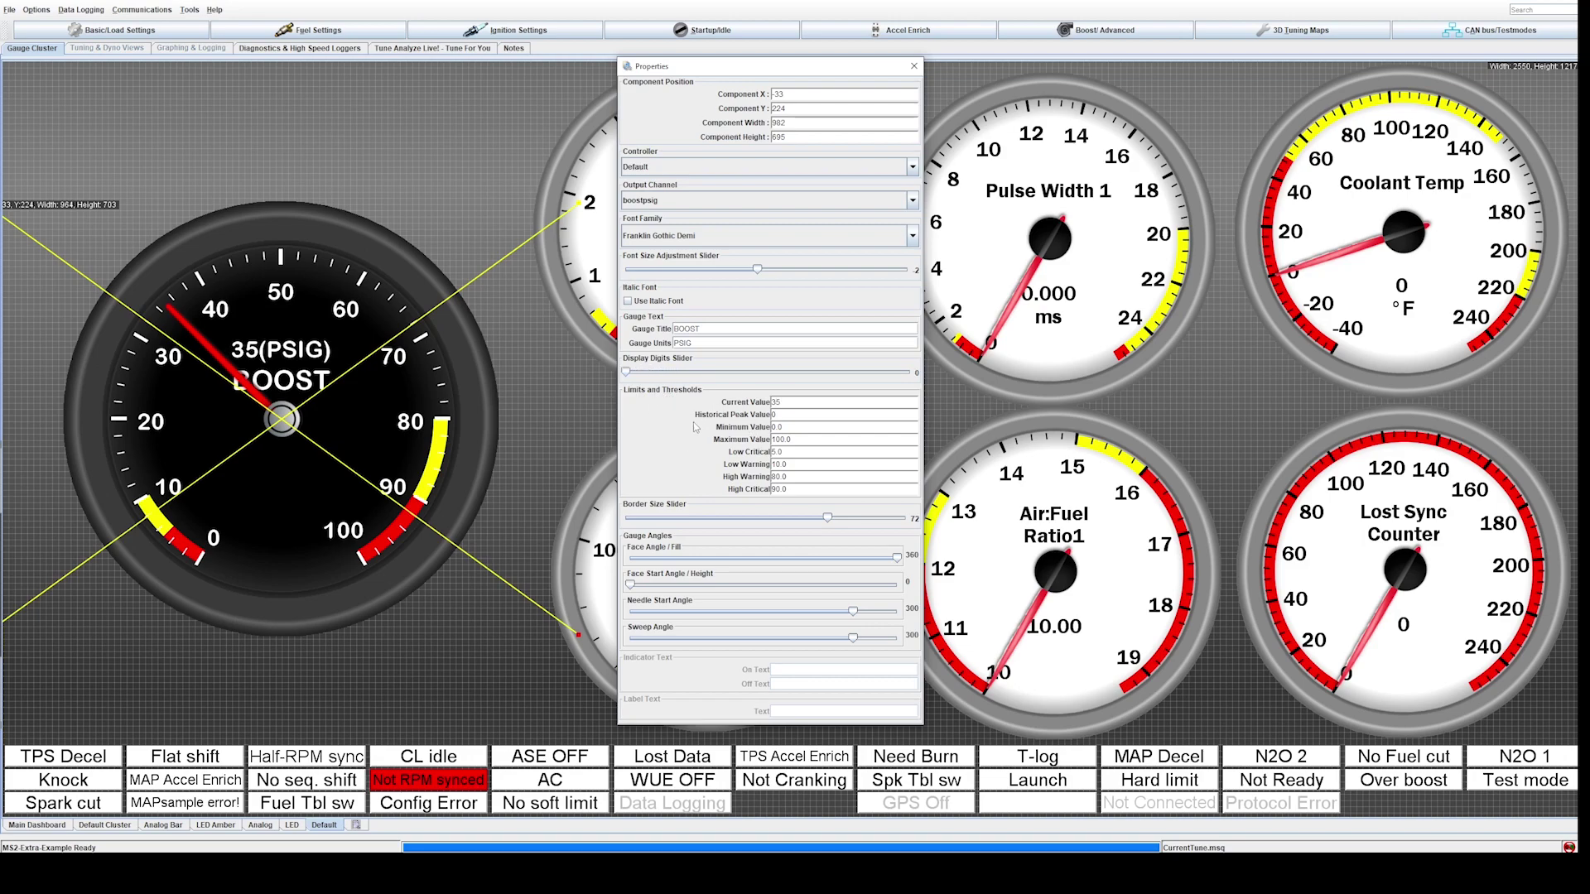
# Set the current value to 0, minimum to 0 and maximum to 20
pyautogui.doubleClick(814, 404)
pyautogui.write('0')
pyautogui.press('Return')
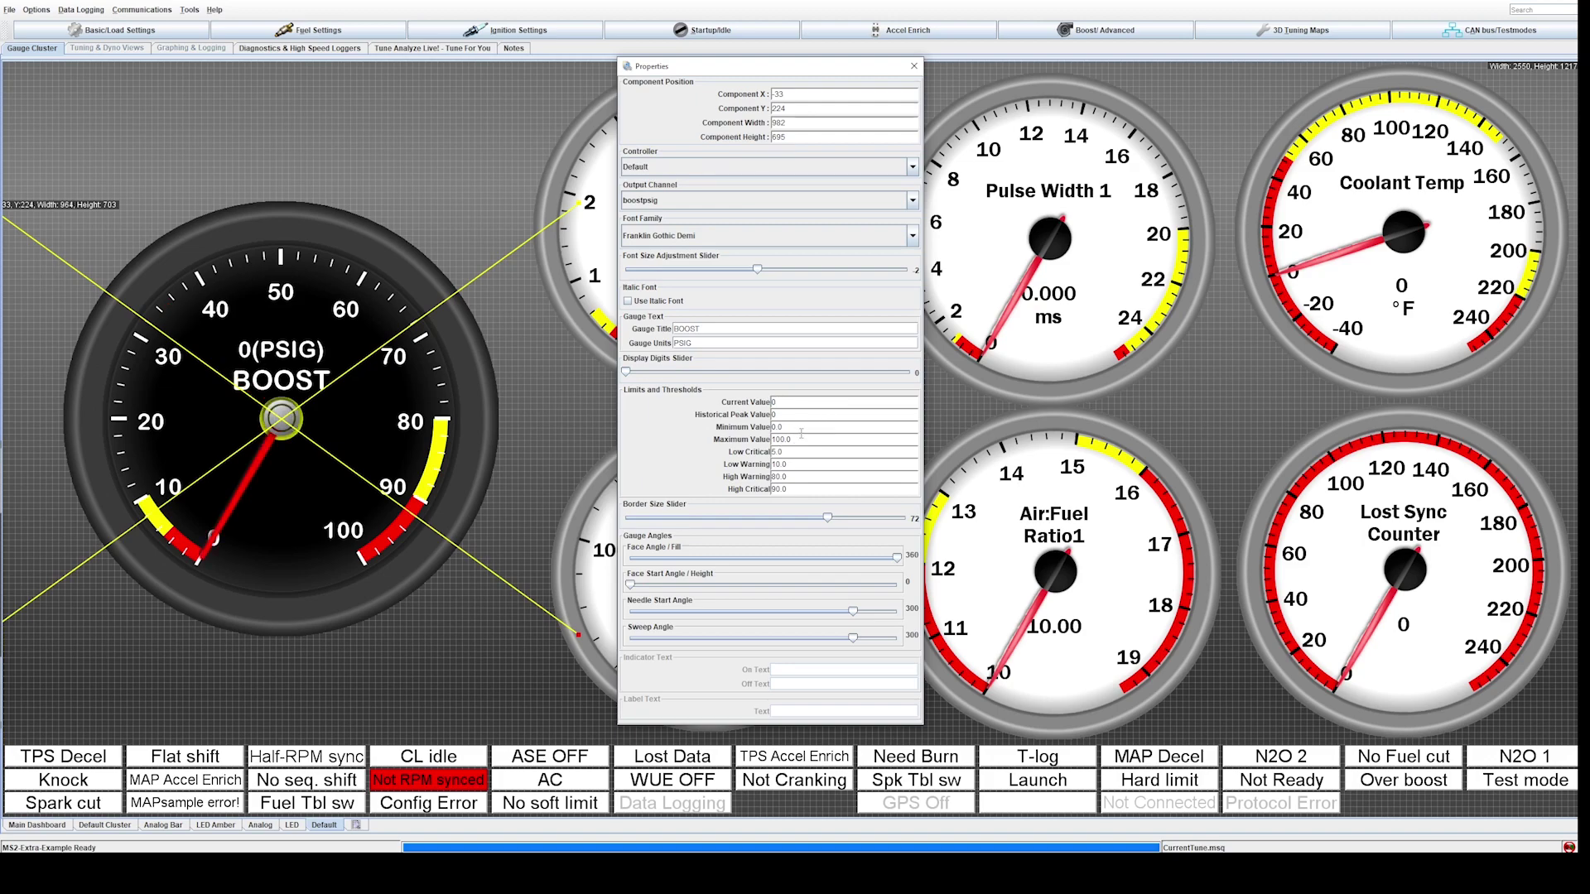
pyautogui.doubleClick(799, 428)
pyautogui.write('0')
pyautogui.click(814, 440)
pyautogui.press('BackSpace')
pyautogui.press('BackSpace')
pyautogui.press('BackSpace')
pyautogui.press('BackSpace')
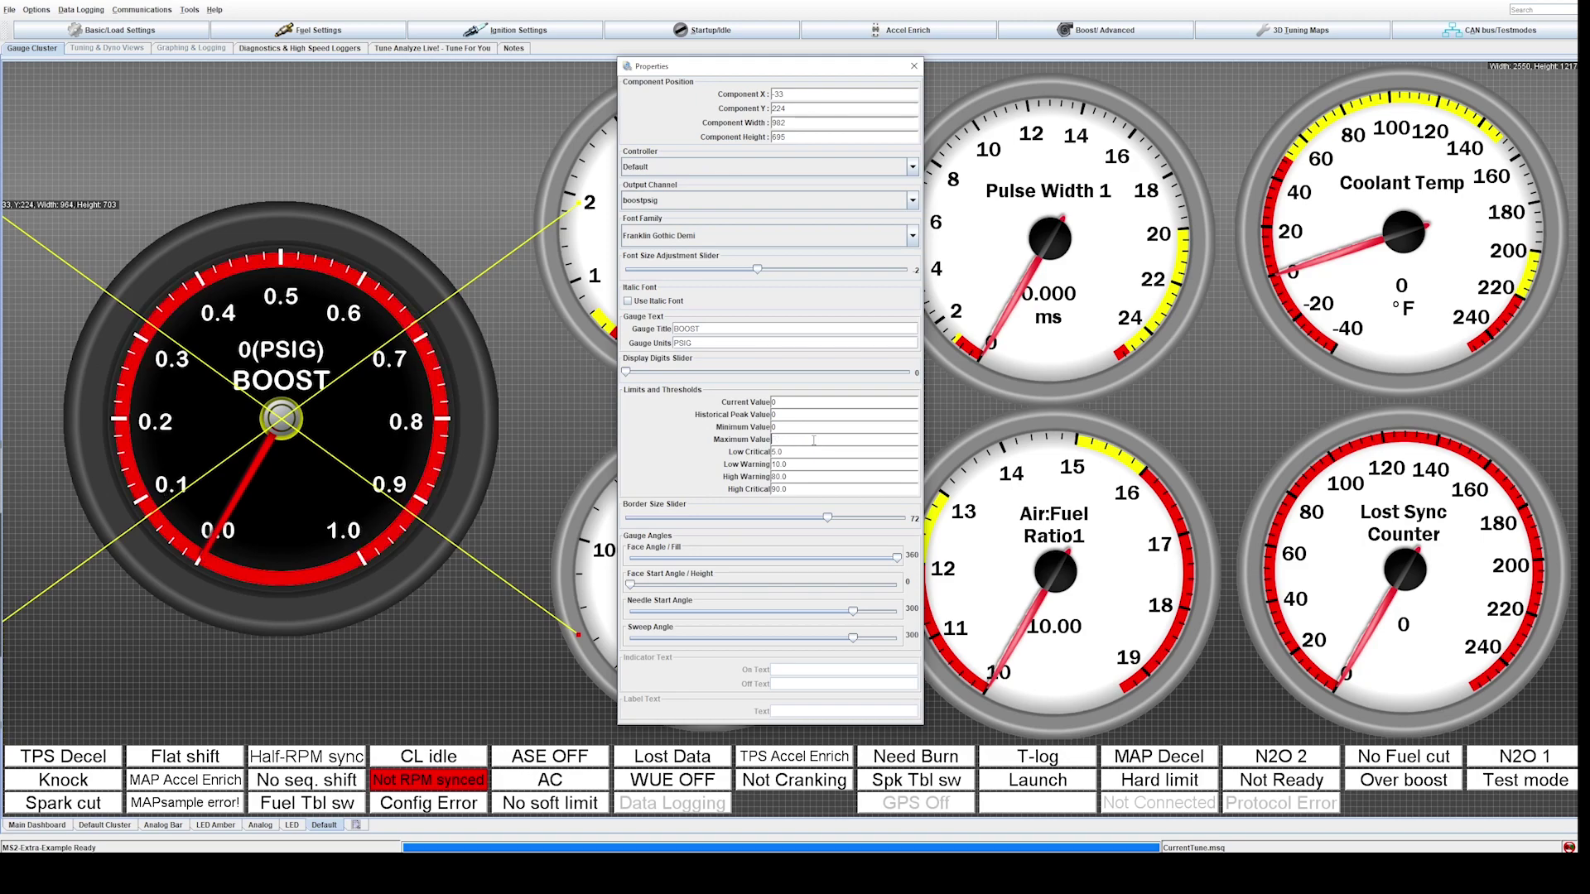
pyautogui.write('20')
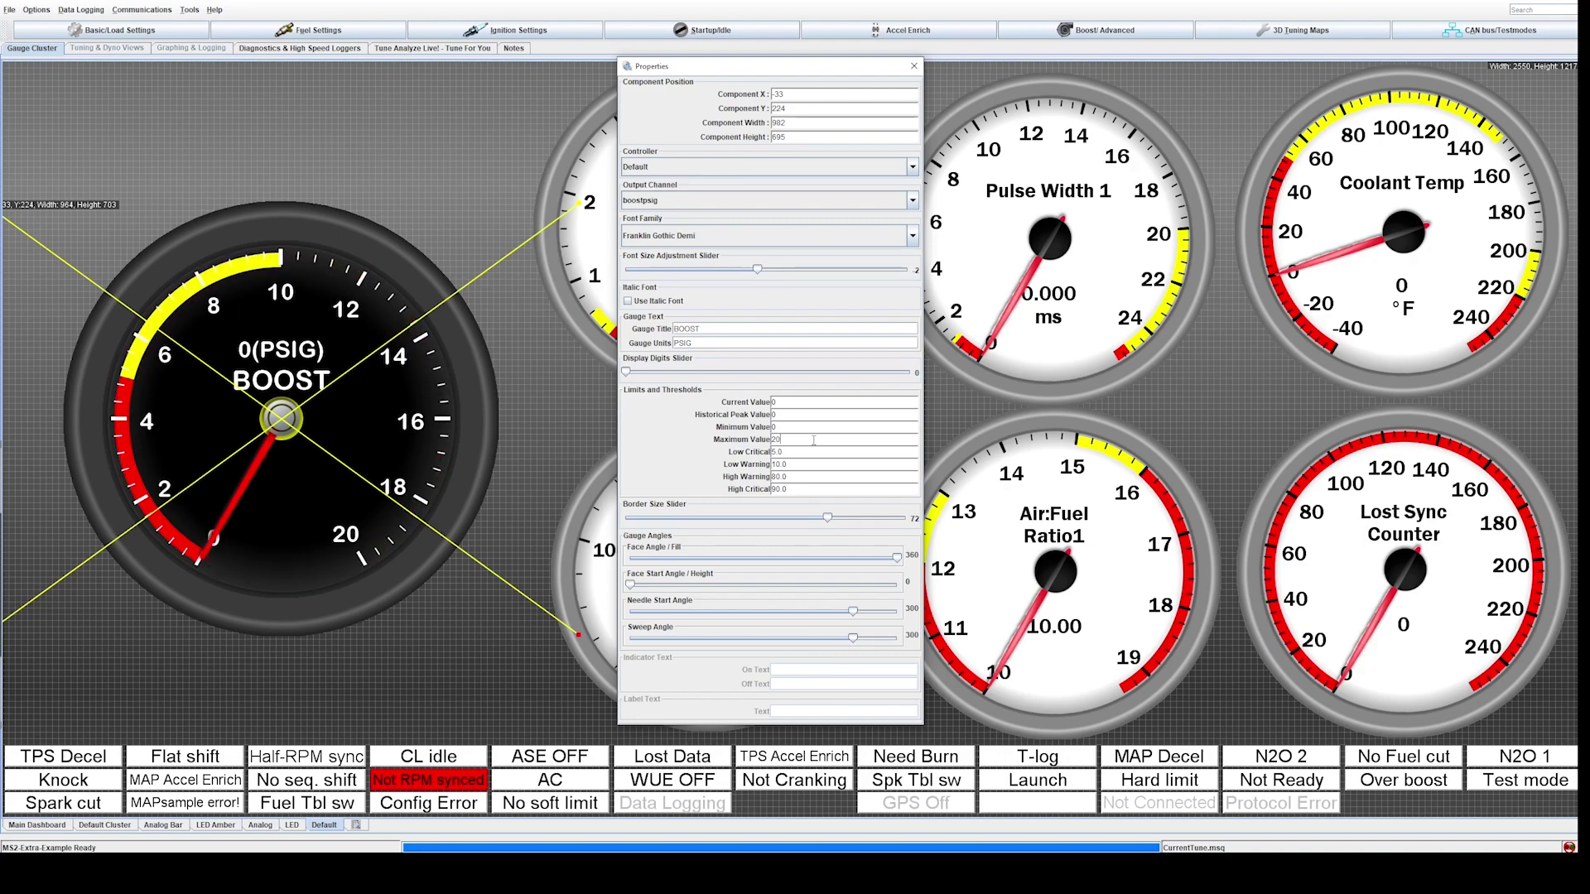
# Set low critical and low warning to 0, high warning to 18, high critical to 19
pyautogui.doubleClick(791, 451)
pyautogui.press('BackSpace')
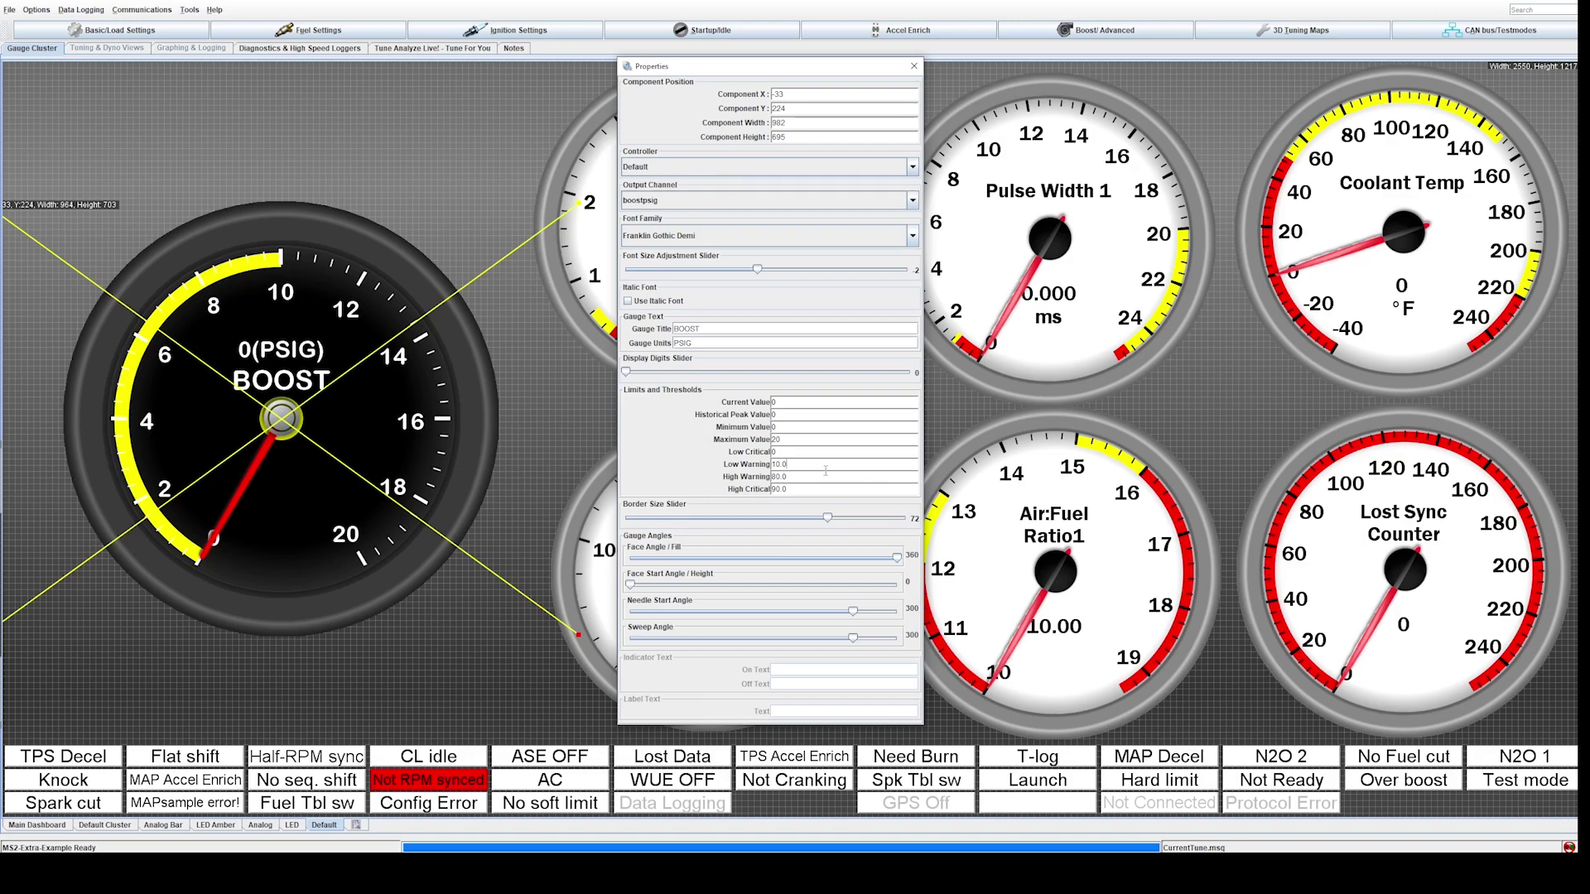
pyautogui.press('BackSpace')
pyautogui.press('BackSpace')
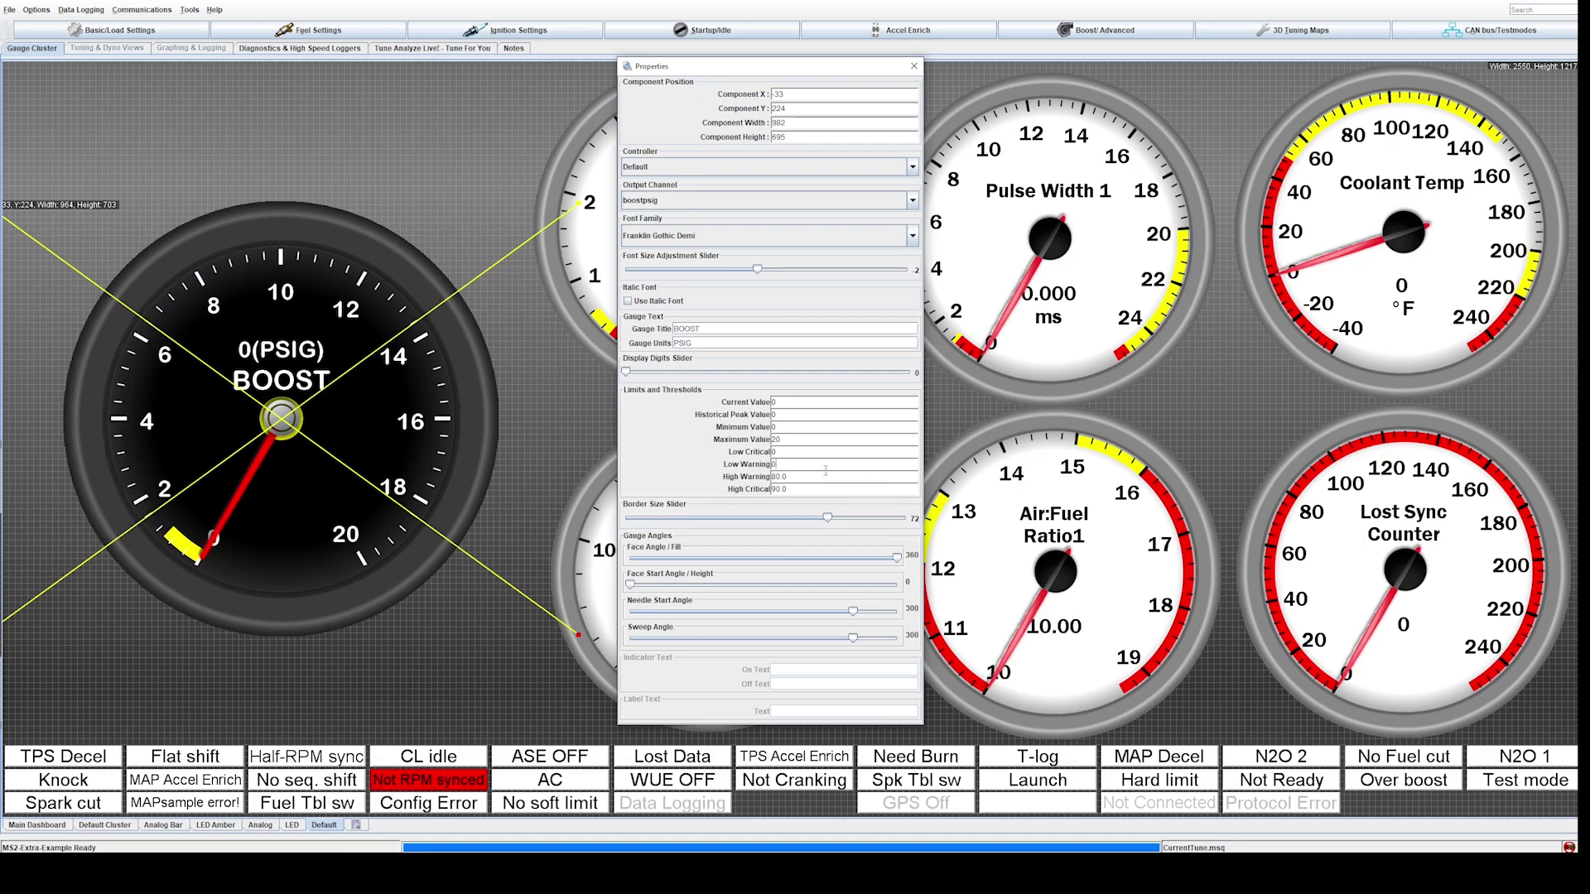
pyautogui.write('0')
pyautogui.doubleClick(797, 477)
pyautogui.write('18')
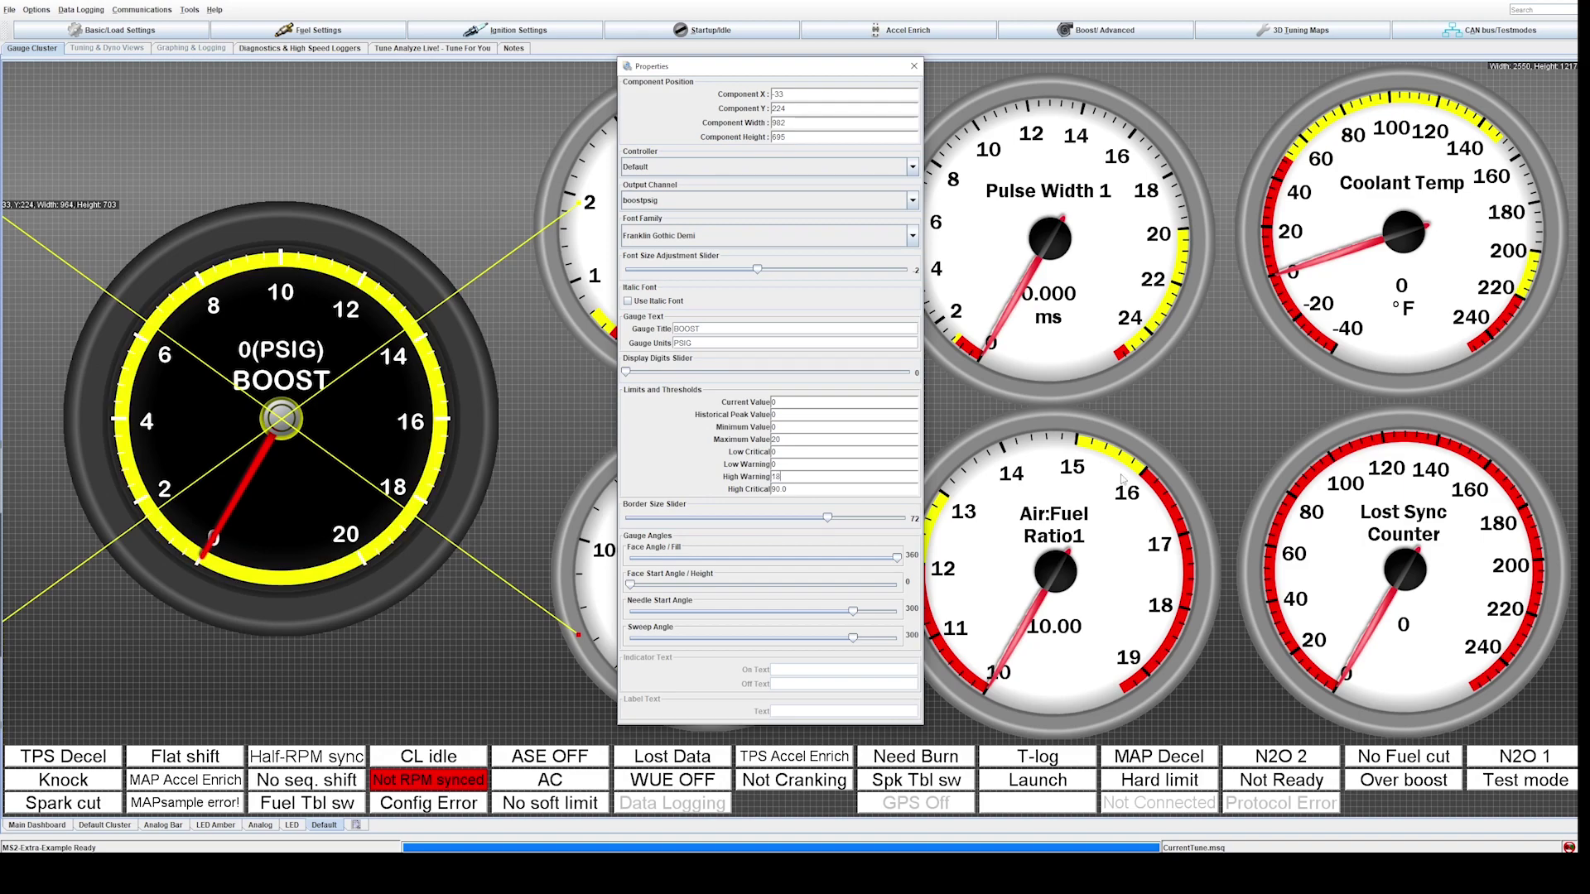
pyautogui.press('BackSpace')
pyautogui.press('BackSpace')
pyautogui.press('BackSpace')
pyautogui.press('BackSpace')
pyautogui.write('19')
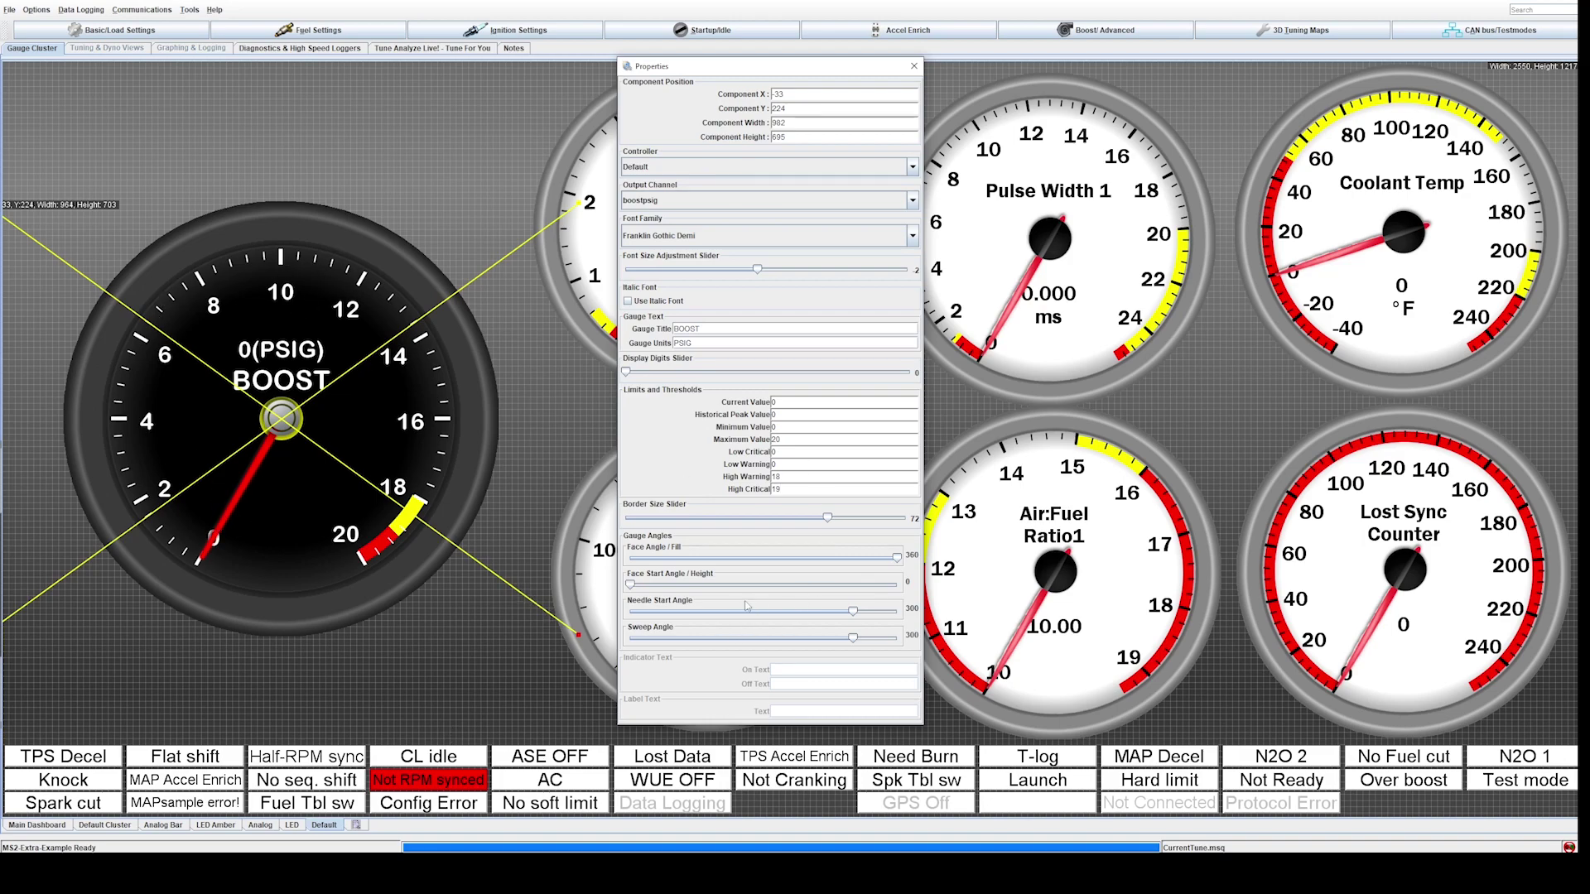
# Set Border Size to 35, keep Face Angle at 360, and rotate the needle start angle
pyautogui.moveTo(828, 519); pyautogui.dragTo(716, 522)
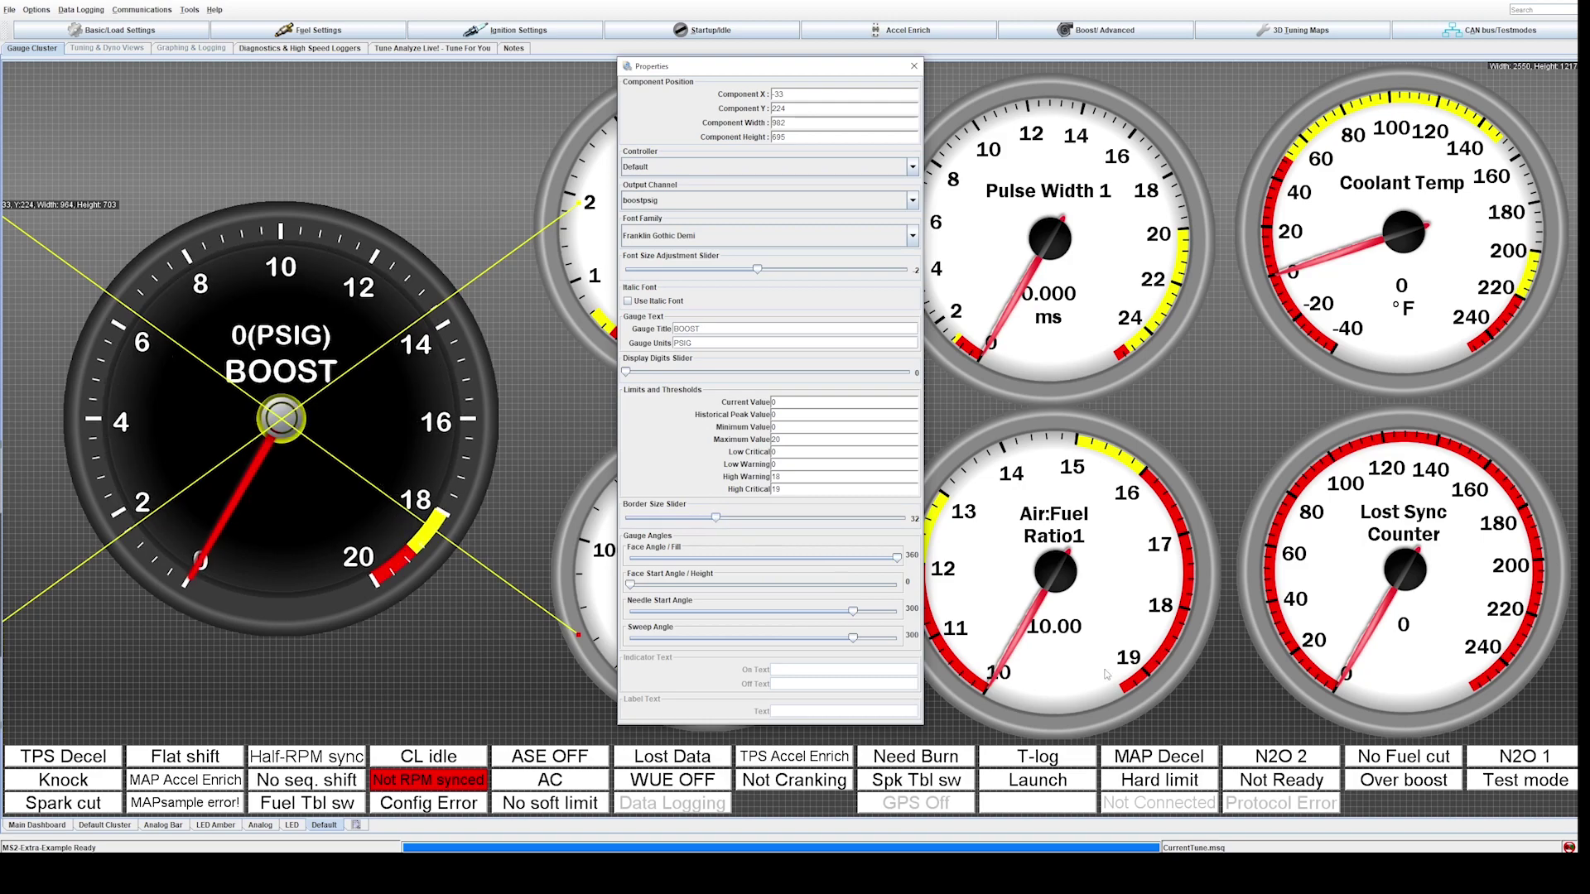
pyautogui.moveTo(898, 558); pyautogui.dragTo(599, 549)
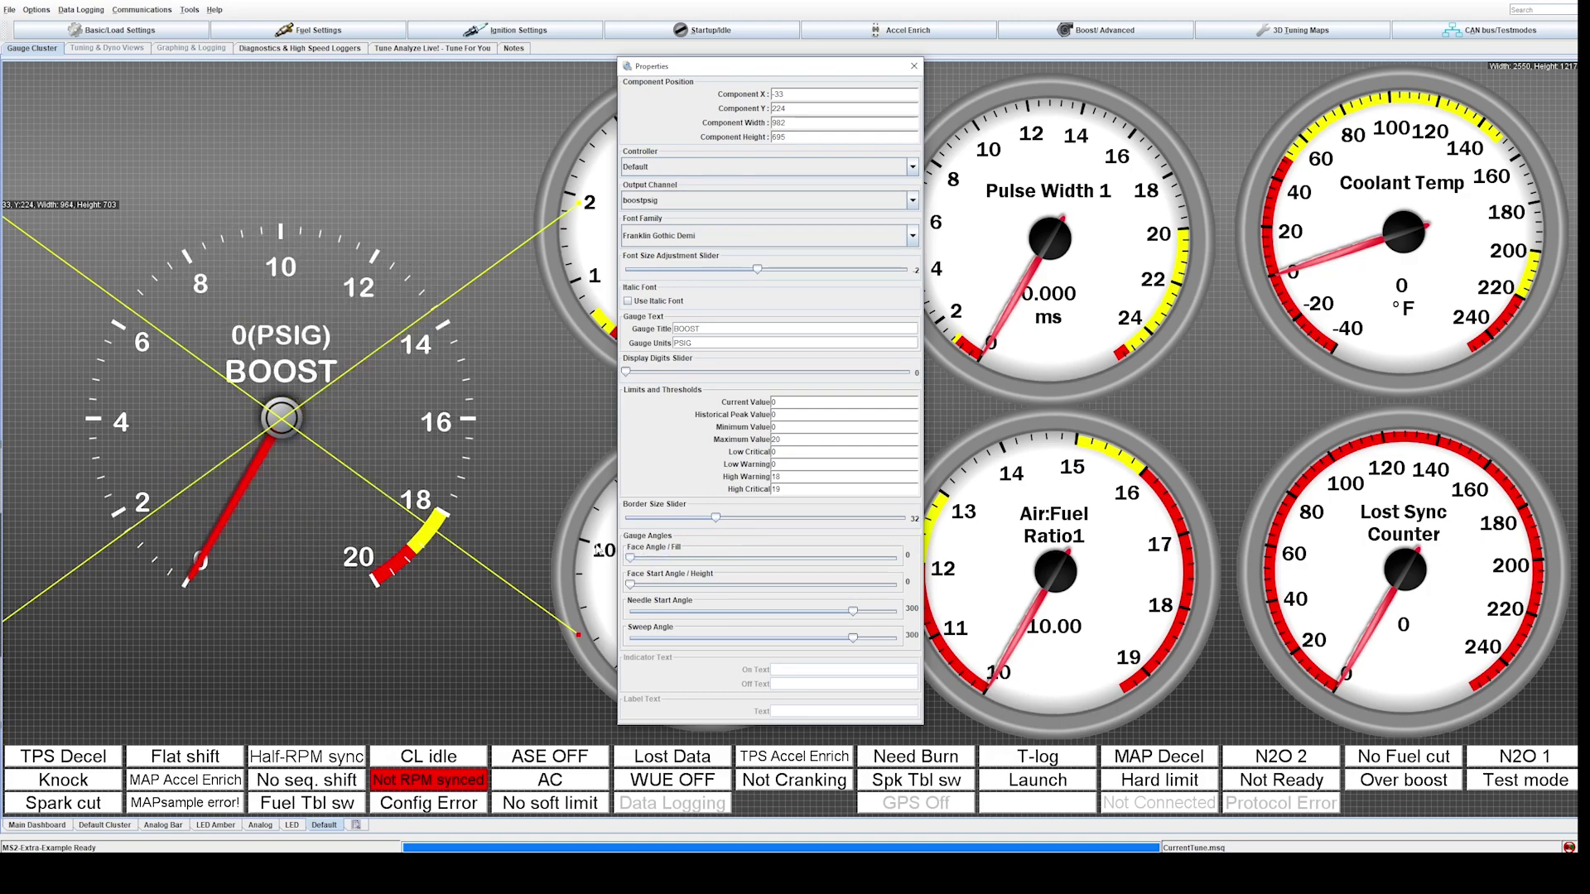
pyautogui.moveTo(845, 548); pyautogui.dragTo(900, 556)
pyautogui.moveTo(629, 583)
pyautogui.mouseDown()
pyautogui.moveTo(758, 584)
pyautogui.moveTo(629, 586)
pyautogui.mouseUp()
pyautogui.moveTo(853, 611)
pyautogui.mouseDown()
pyautogui.moveTo(627, 611)
pyautogui.moveTo(875, 602)
pyautogui.mouseUp()
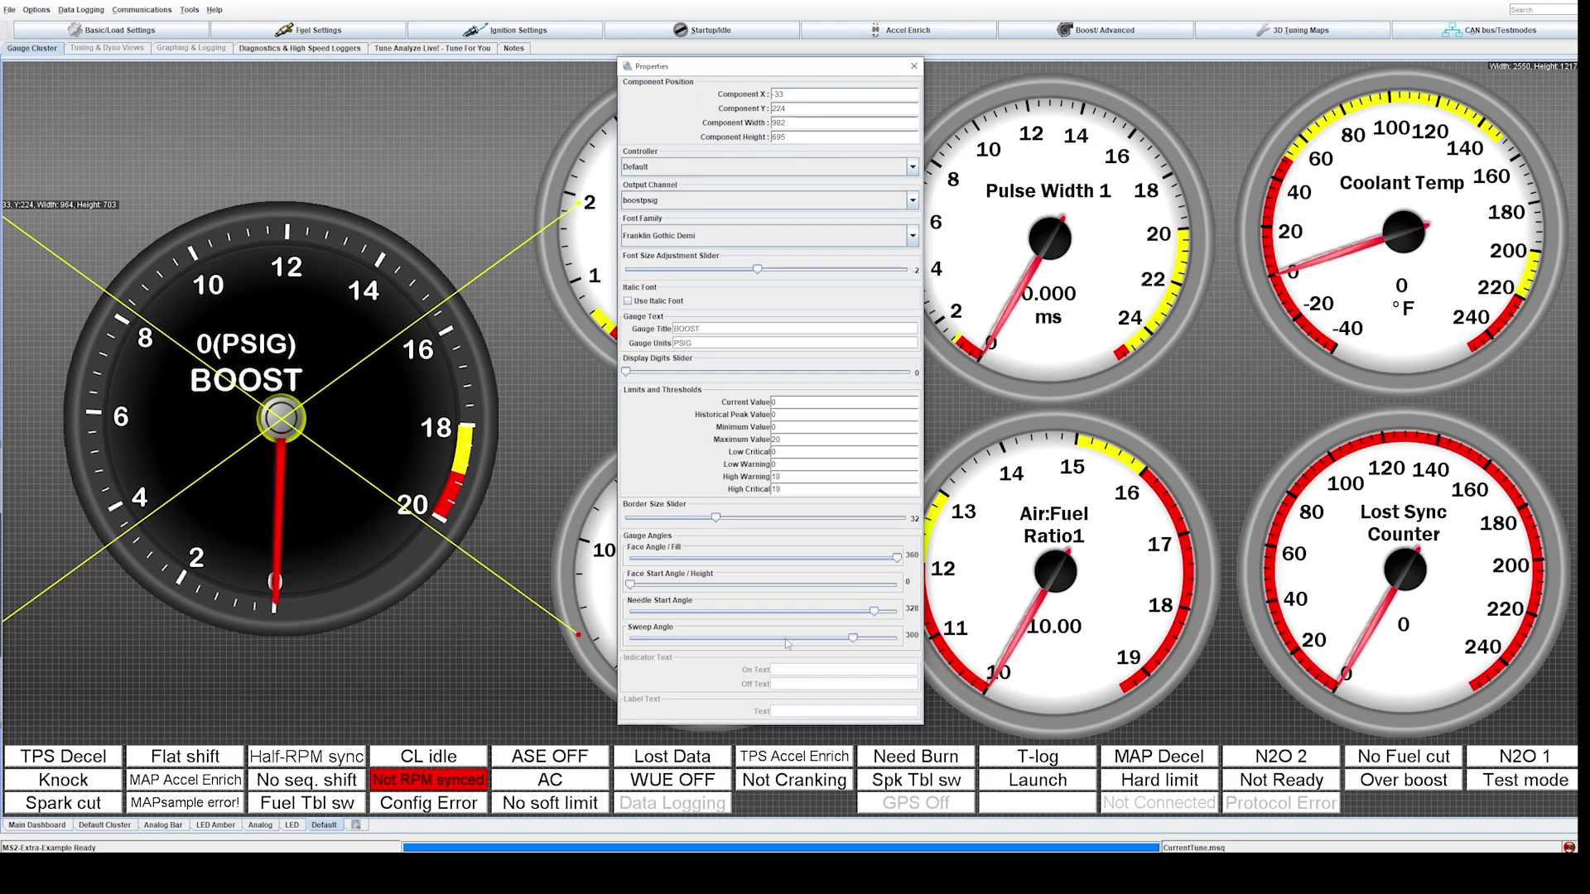
# Set the BOOST gauge's needle start angle to about 320 and its sweep angle to about 303
pyautogui.moveTo(786, 643); pyautogui.dragTo(692, 639)
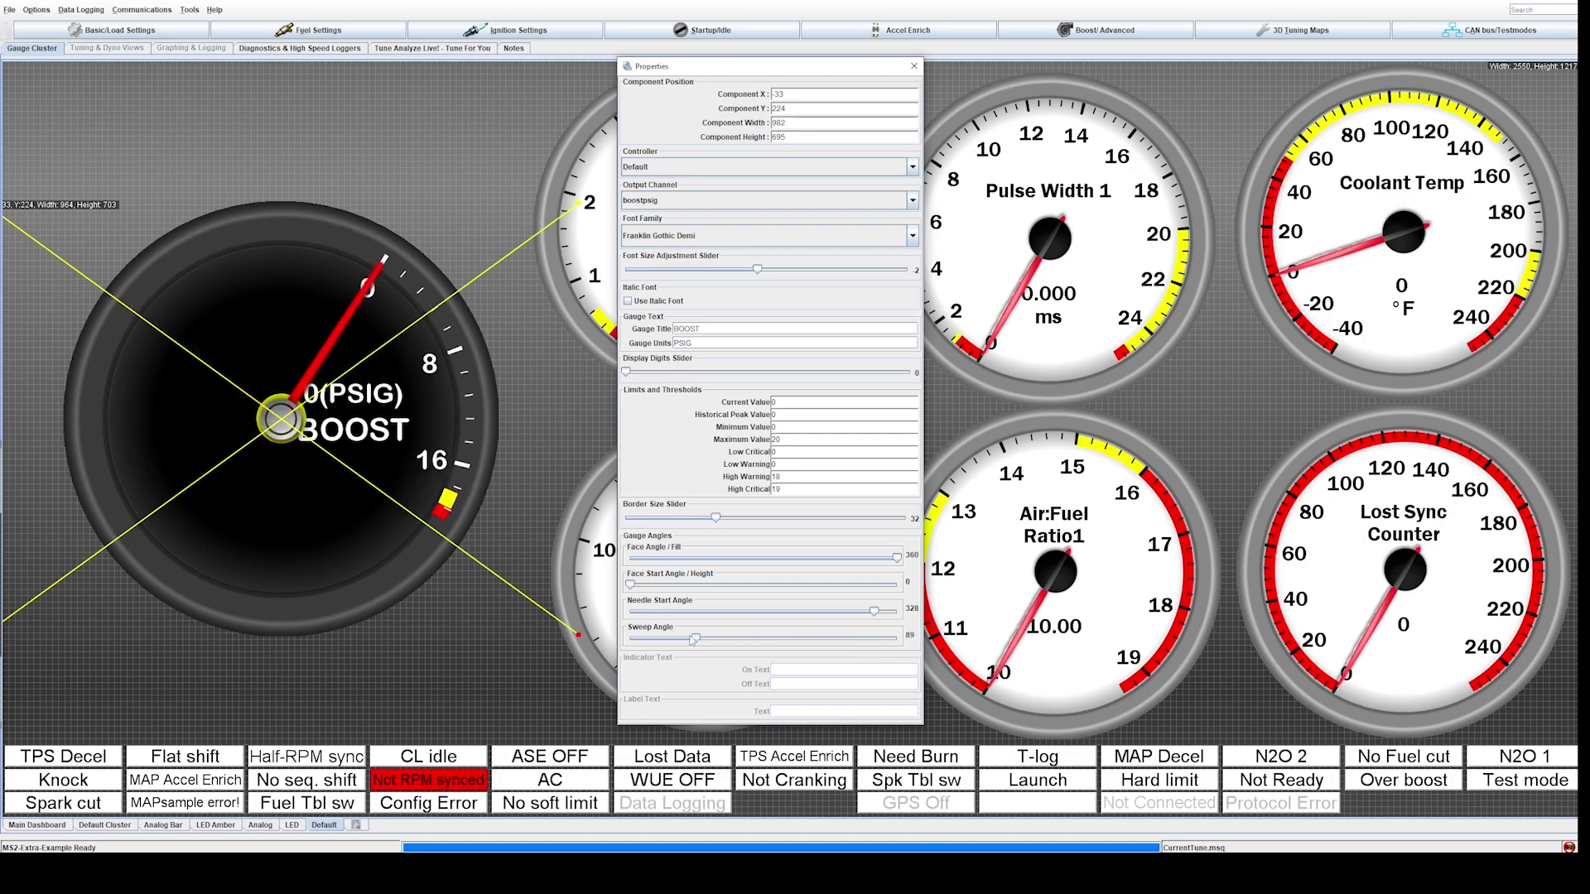
pyautogui.moveTo(825, 650); pyautogui.dragTo(856, 651)
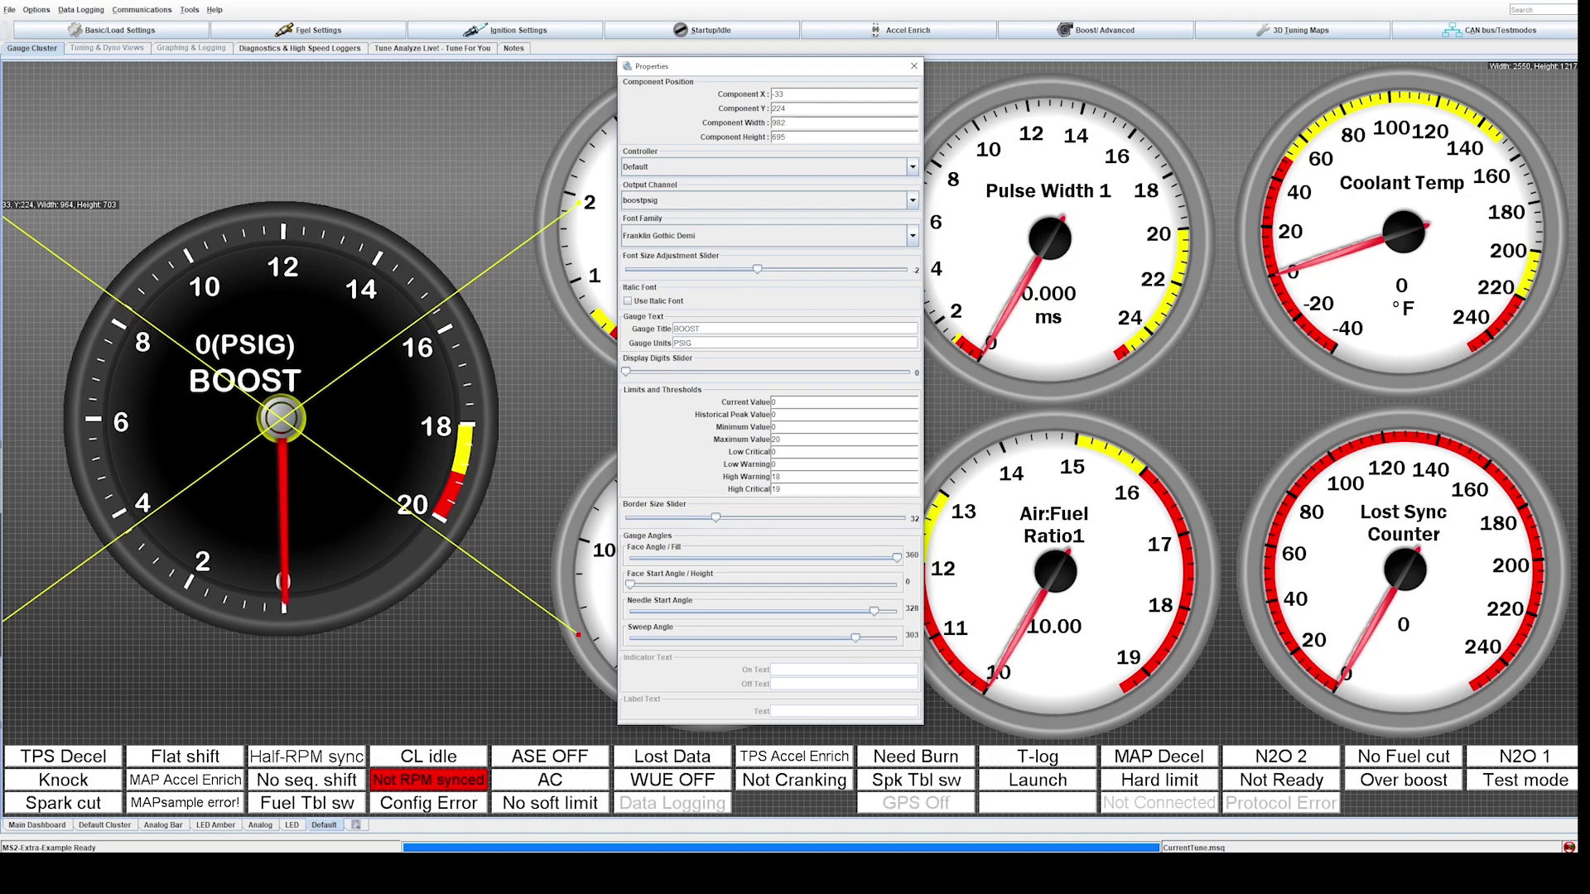
# Close the BOOST gauge Properties dialog and switch off the dashboard's Designer Mode
pyautogui.click(913, 67)
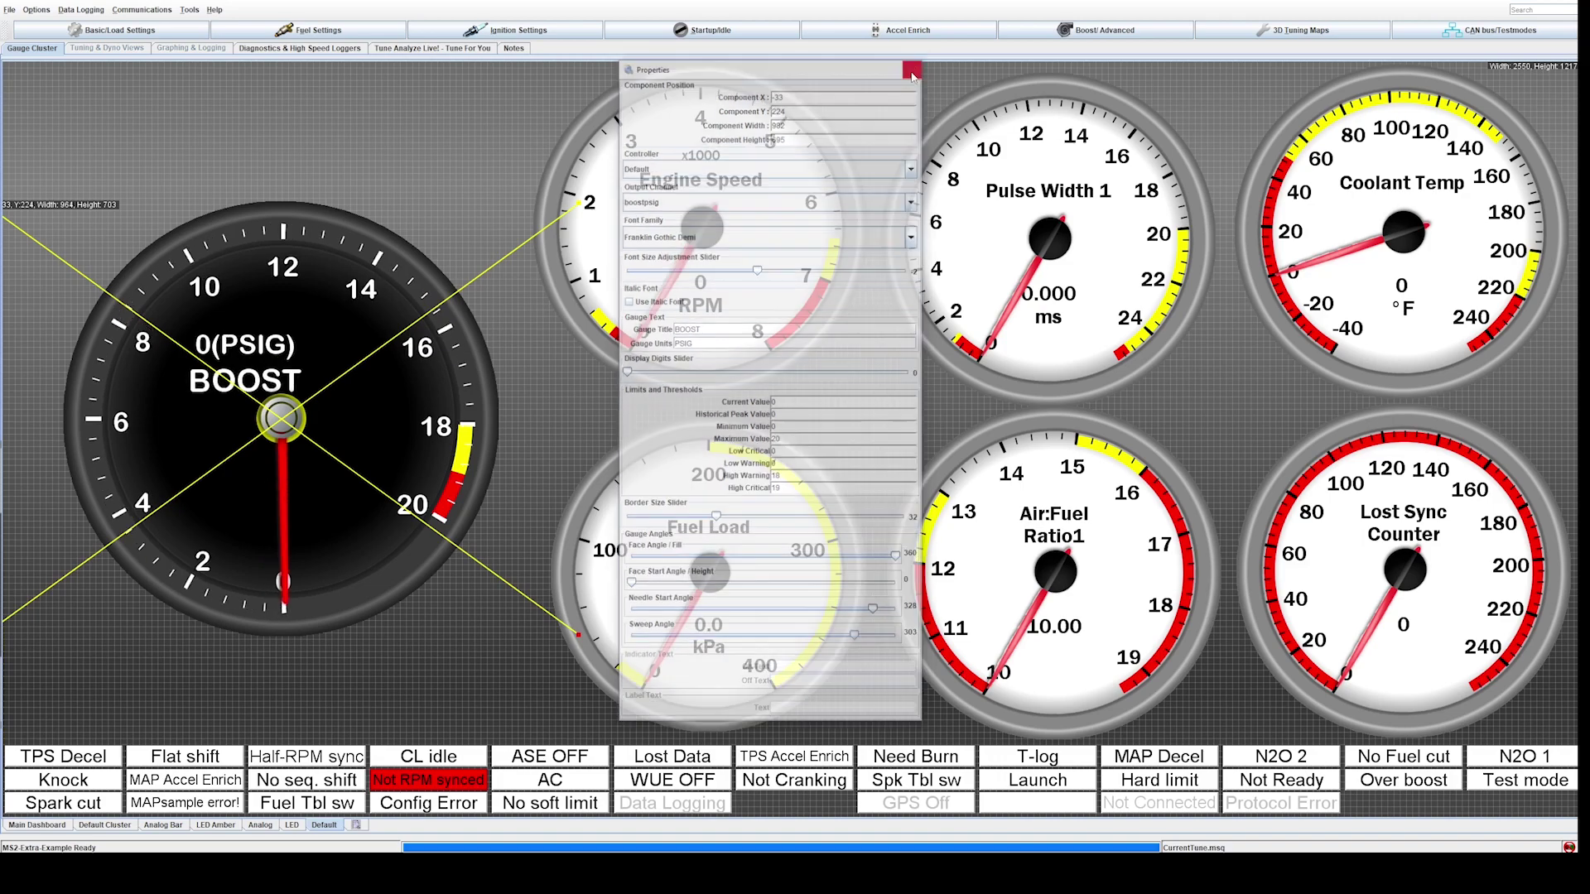
pyautogui.rightClick(516, 389)
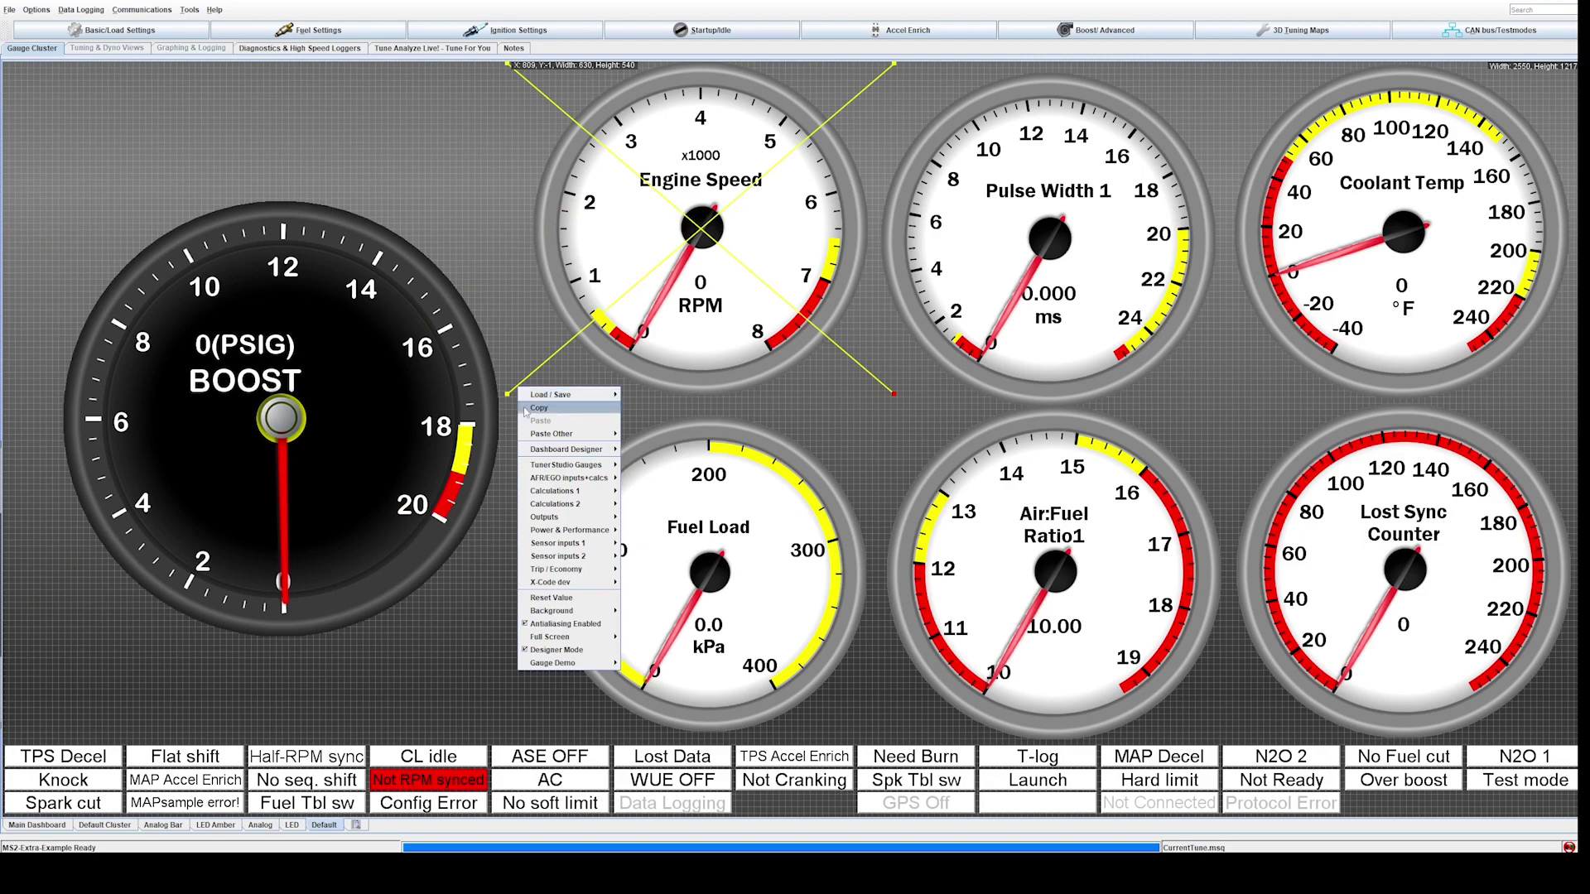
pyautogui.click(552, 651)
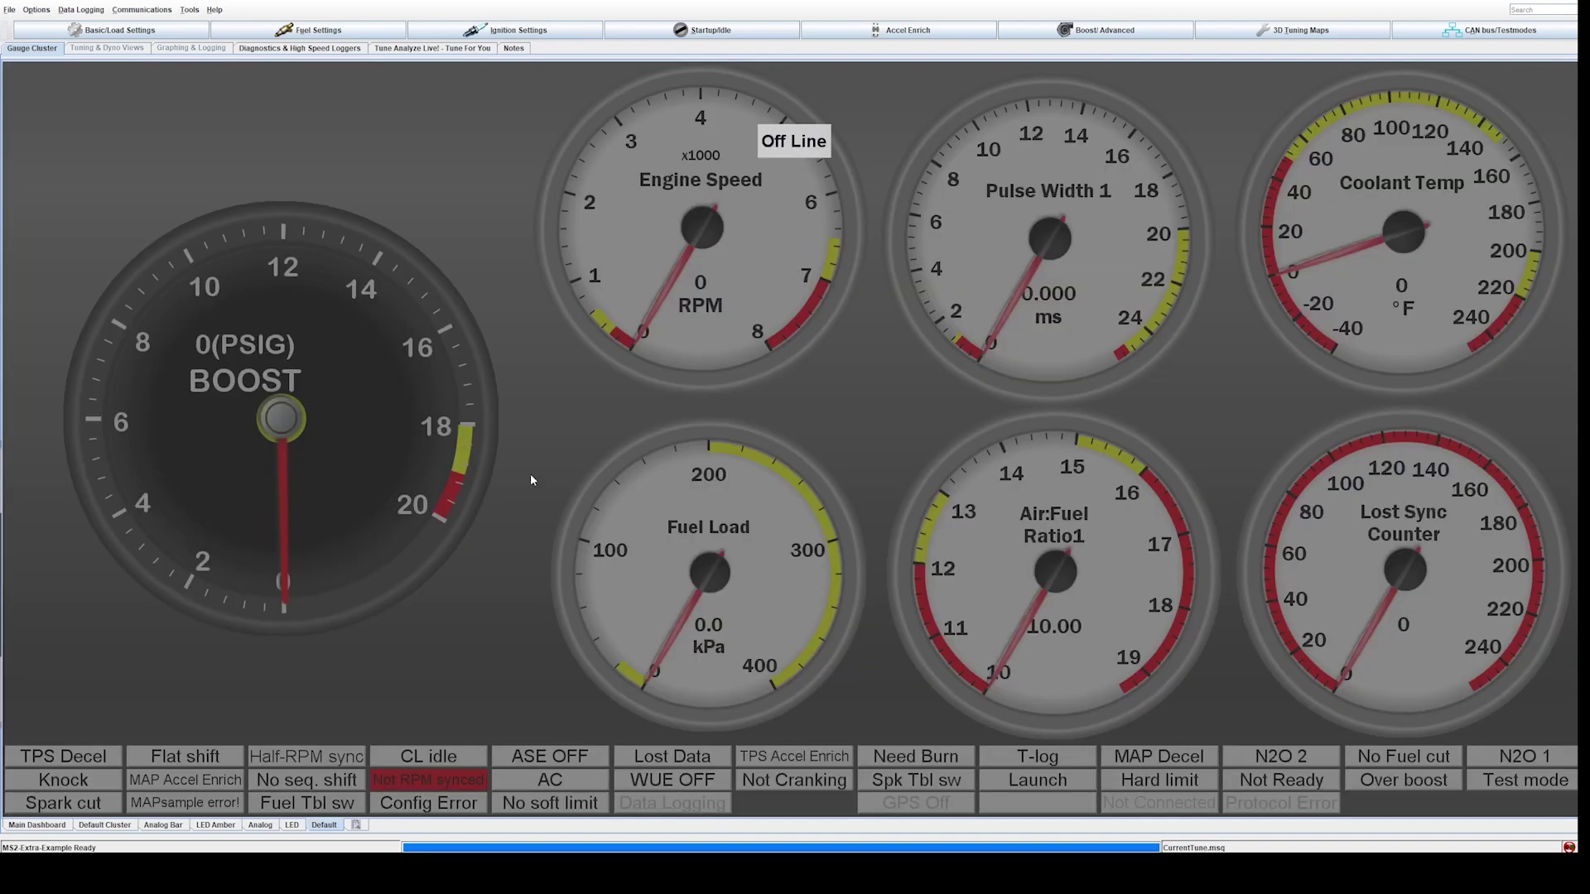